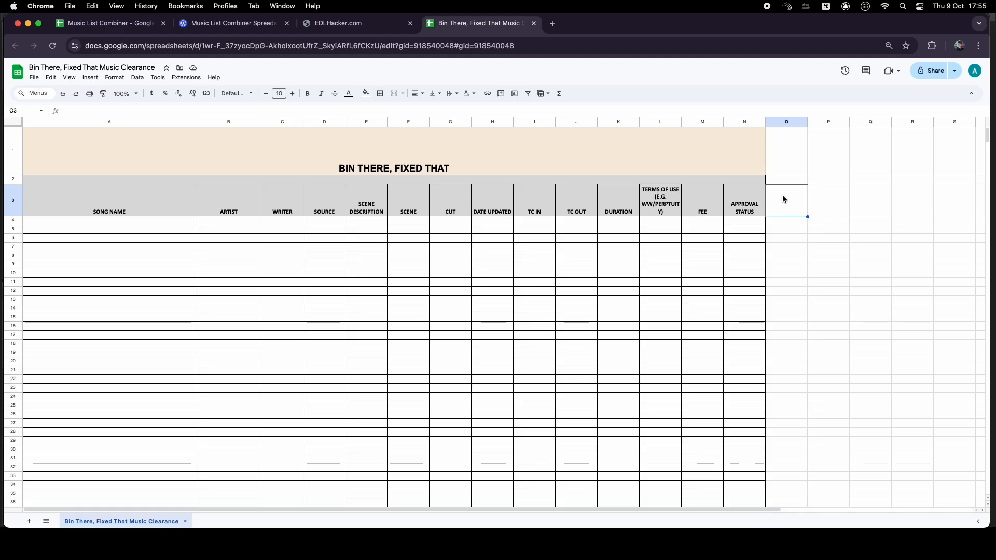
# Switch to Media Composer and examine the music edits across the timeline's audio tracks
pyautogui.hotkey('ctrl', 'Up')
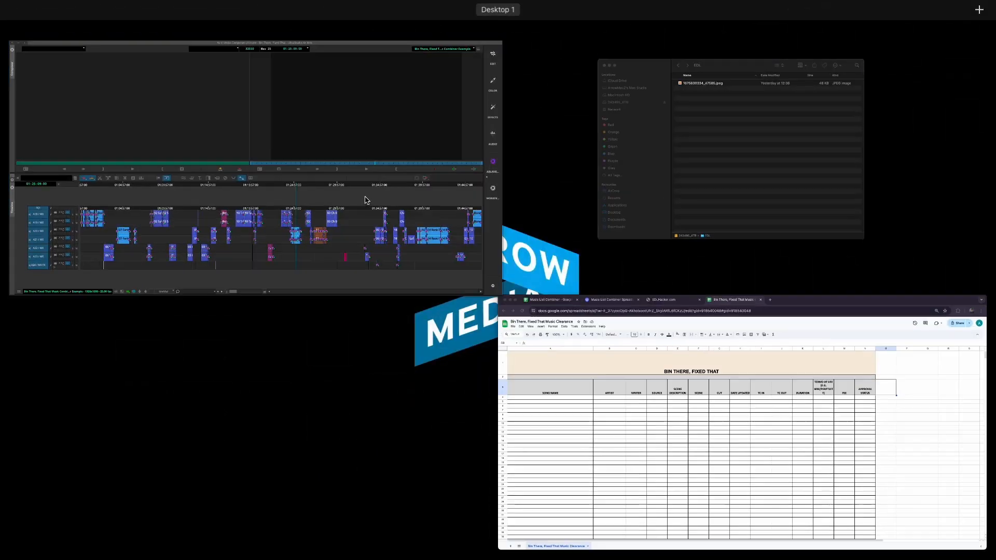
pyautogui.click(366, 197)
pyautogui.moveTo(530, 303); pyautogui.dragTo(495, 309)
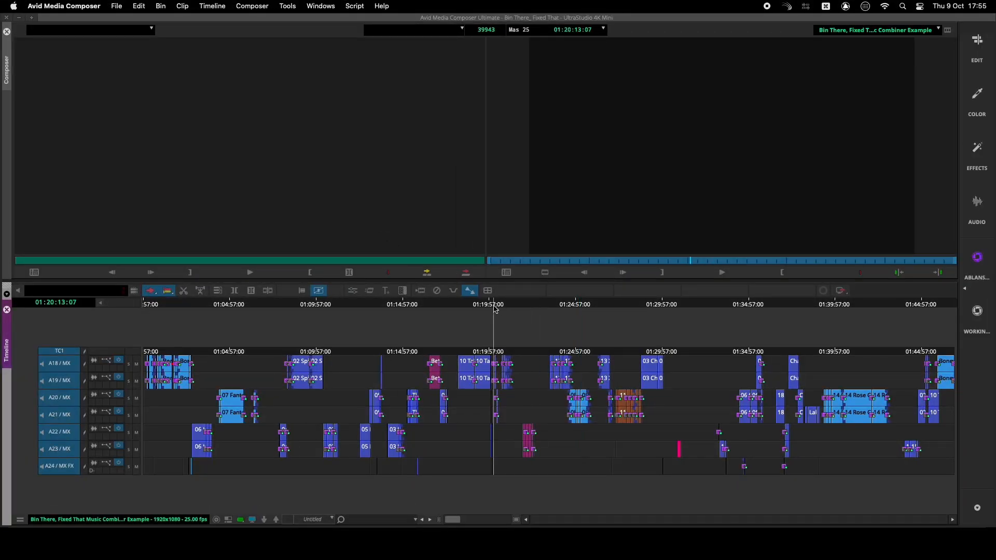
pyautogui.press('super+bracketright')
pyautogui.press('super+bracketright')
pyautogui.press('super+bracketright')
pyautogui.press('super+bracketright')
pyautogui.press('super+bracketright')
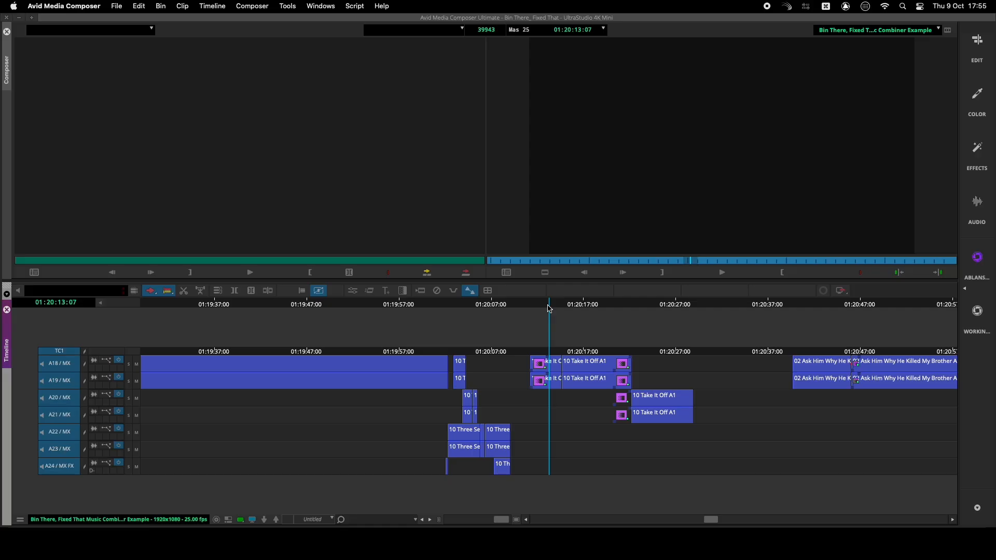
pyautogui.moveTo(550, 309); pyautogui.dragTo(867, 323)
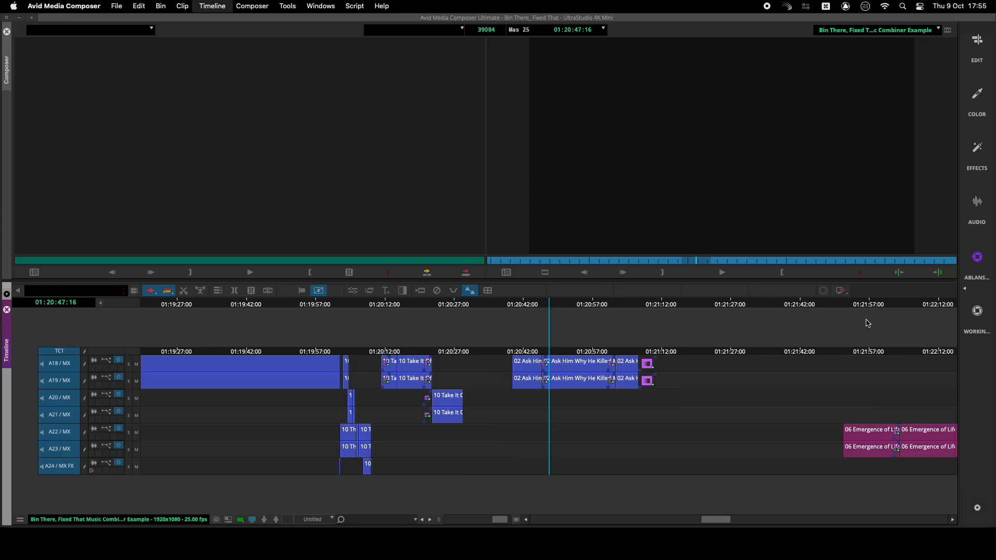
pyautogui.press('Up')
pyautogui.press('Up')
pyautogui.click(840, 306)
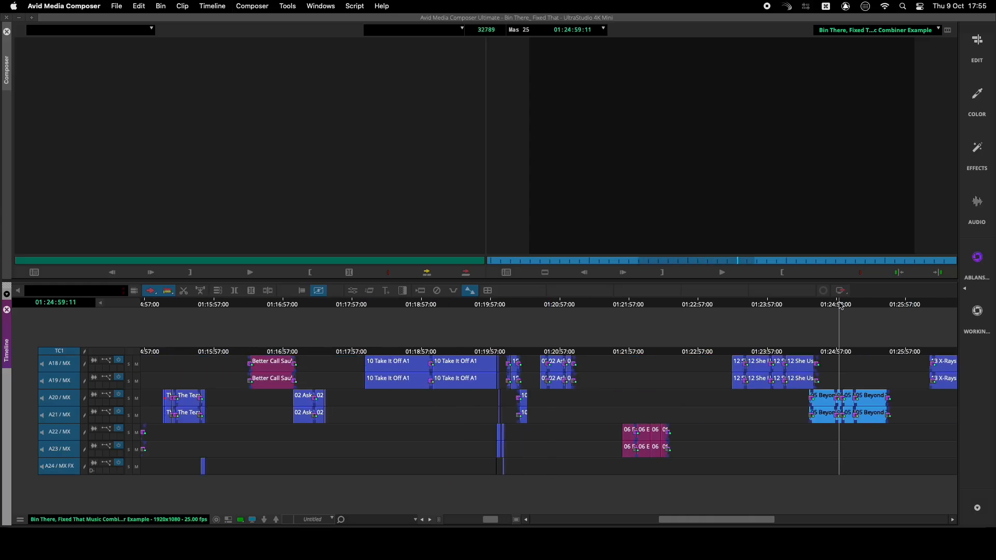
pyautogui.press('Down')
pyautogui.press('Down')
pyautogui.press('Down')
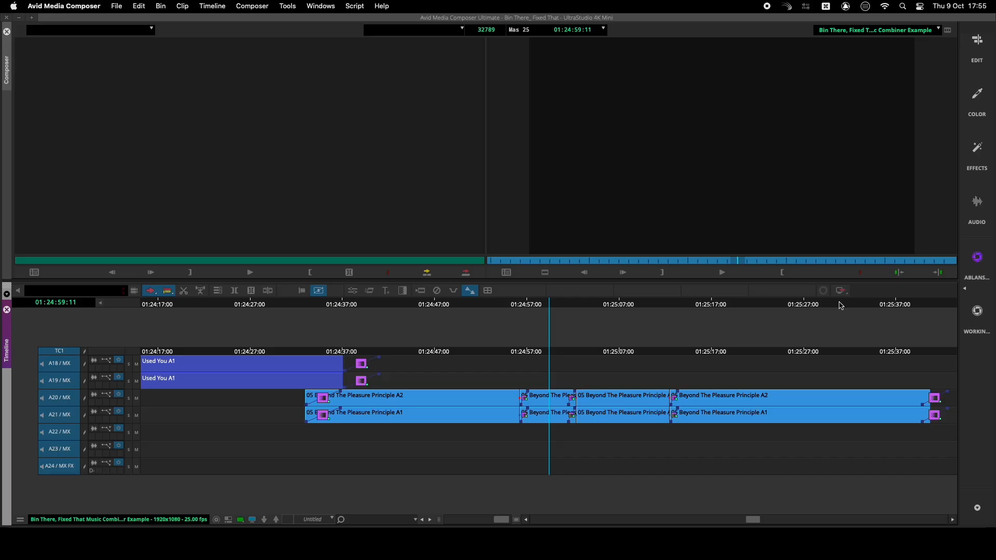
pyautogui.press('super+slash')
# Open the Music List Combiner blog post and select and copy the entire mergeTracks script code
pyautogui.hotkey('ctrl', 'Up')
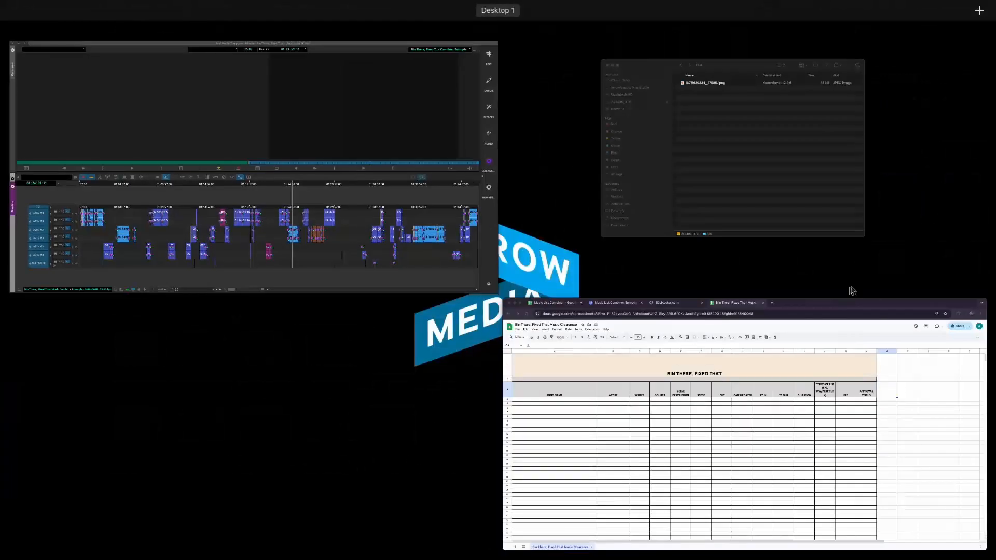
pyautogui.click(812, 360)
pyautogui.click(242, 23)
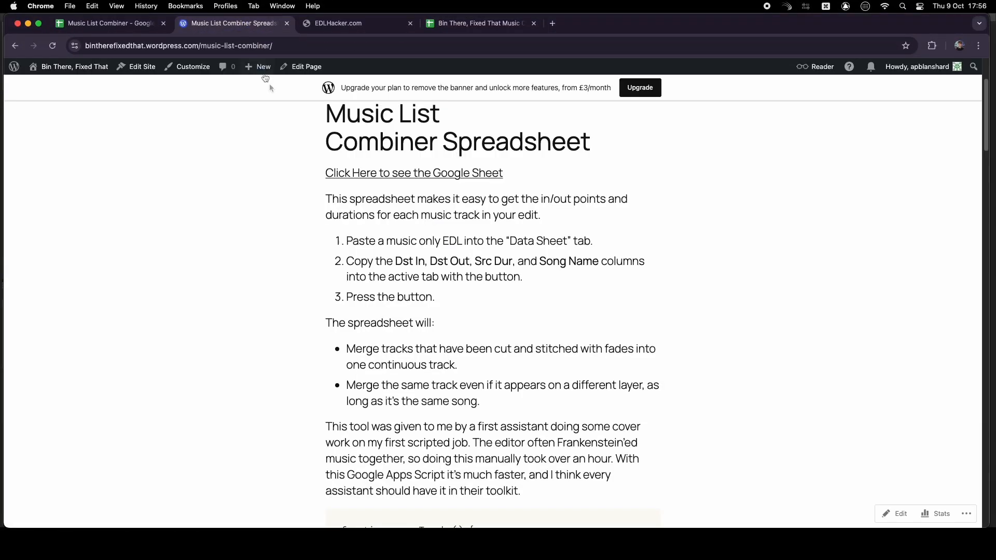
pyautogui.scroll(-5, 297, 148)
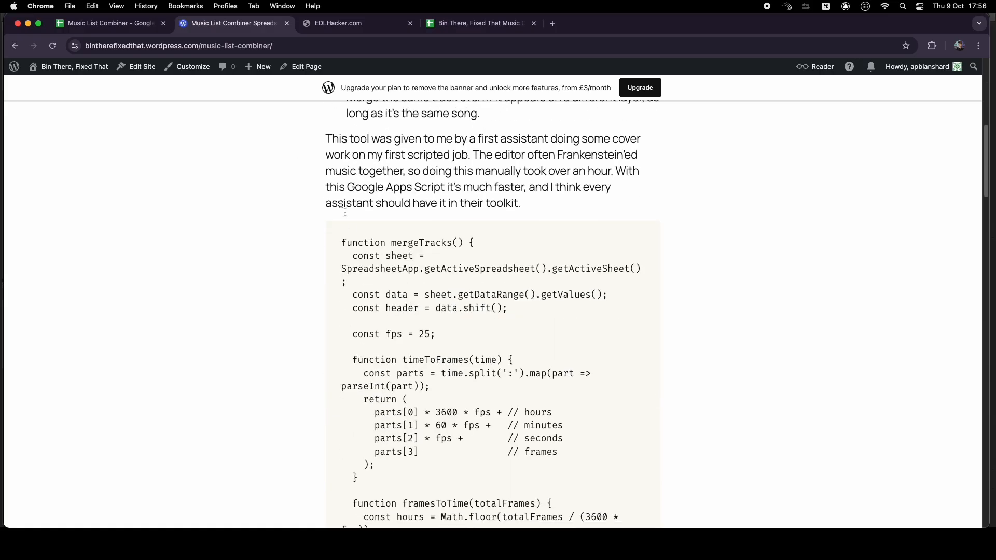
pyautogui.scroll(-18, 475, 280)
pyautogui.moveTo(338, 243); pyautogui.dragTo(507, 293)
pyautogui.scroll(-10, 507, 278)
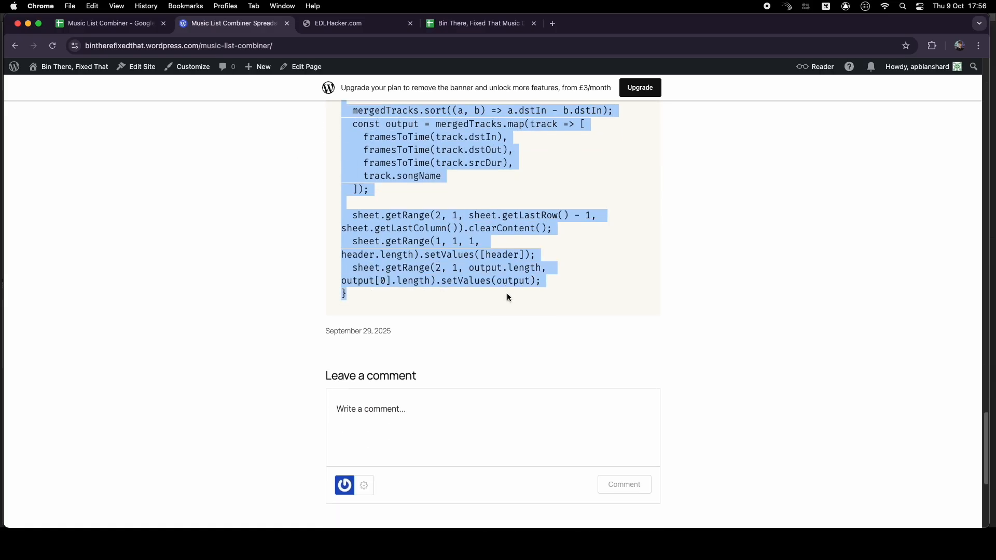
# Open Apps Script for the Music List Combiner spreadsheet
pyautogui.click(103, 24)
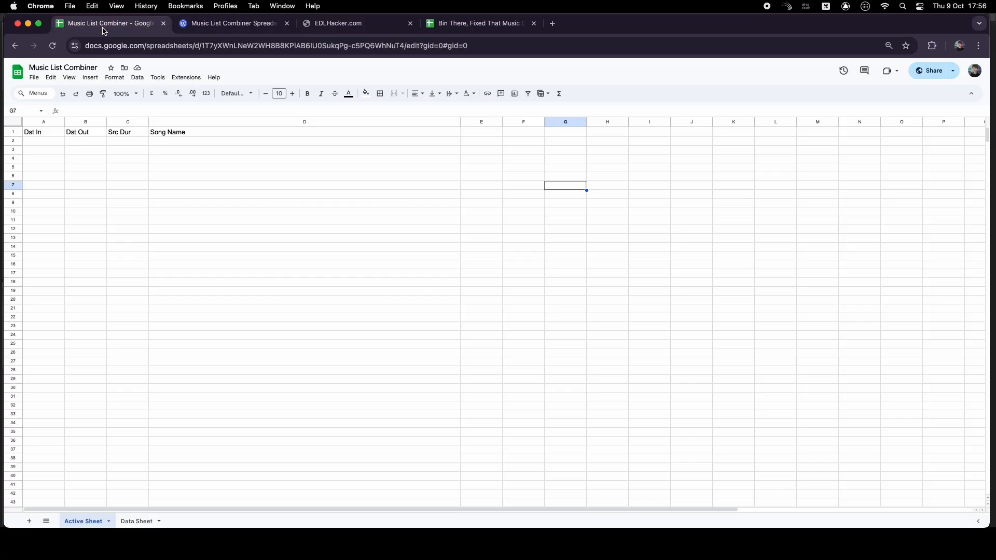
pyautogui.click(182, 77)
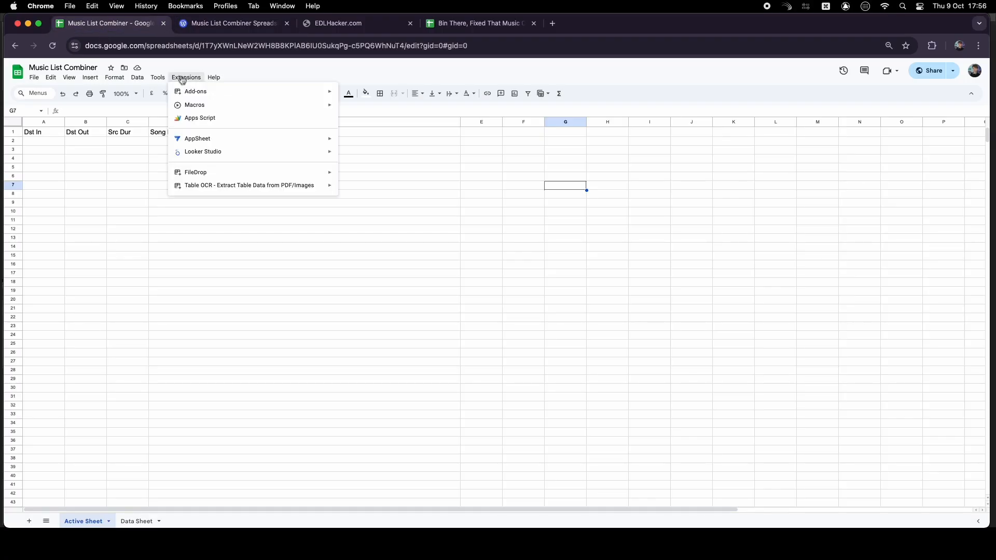
pyautogui.click(200, 117)
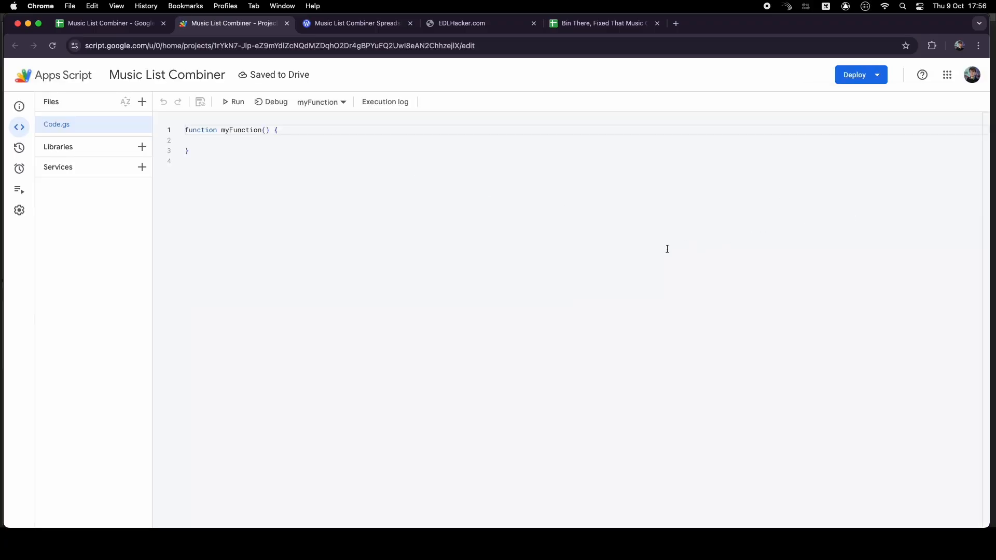
# Replace the default code with the pasted mergeTracks script and save the project
pyautogui.press('super+a')
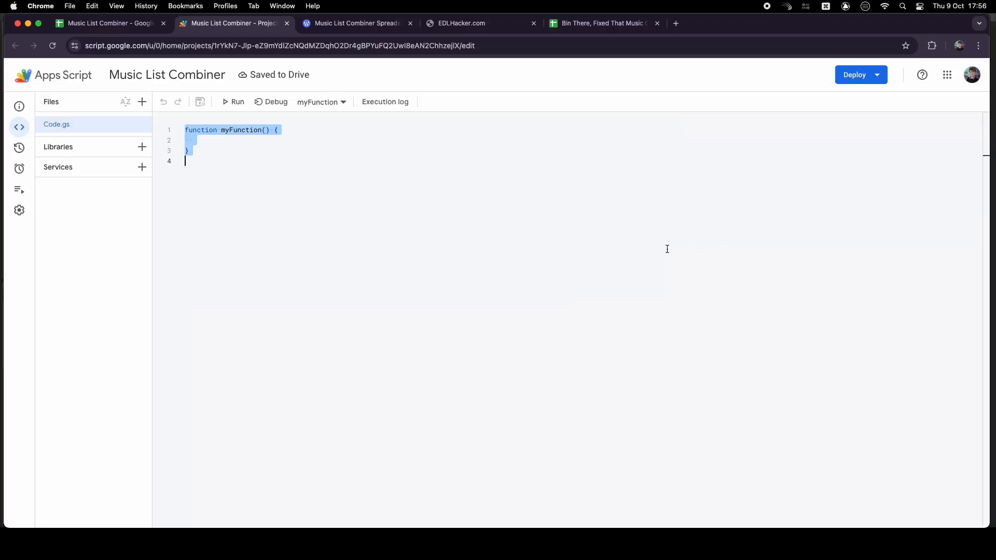
pyautogui.press('super+v')
pyautogui.scroll(10, 668, 249)
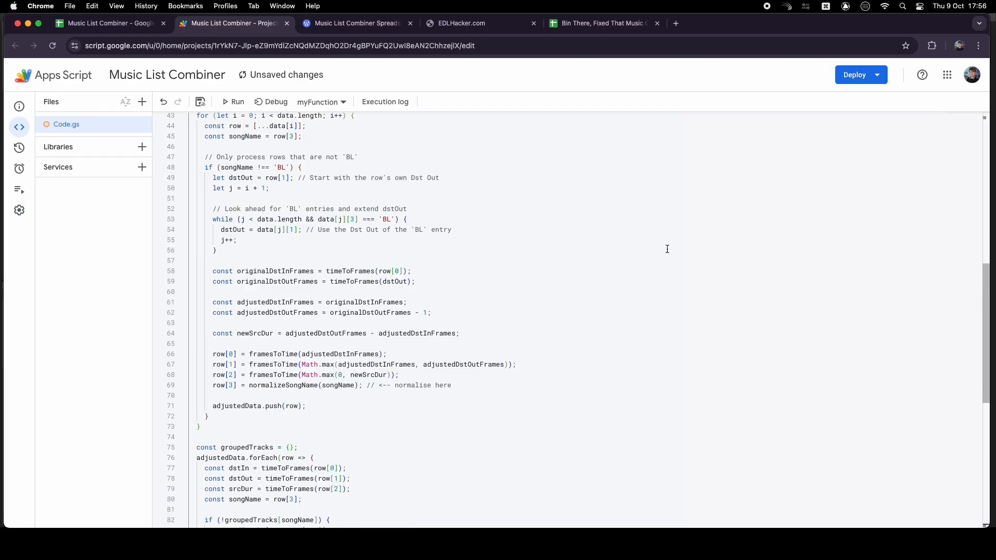
pyautogui.scroll(8, 668, 249)
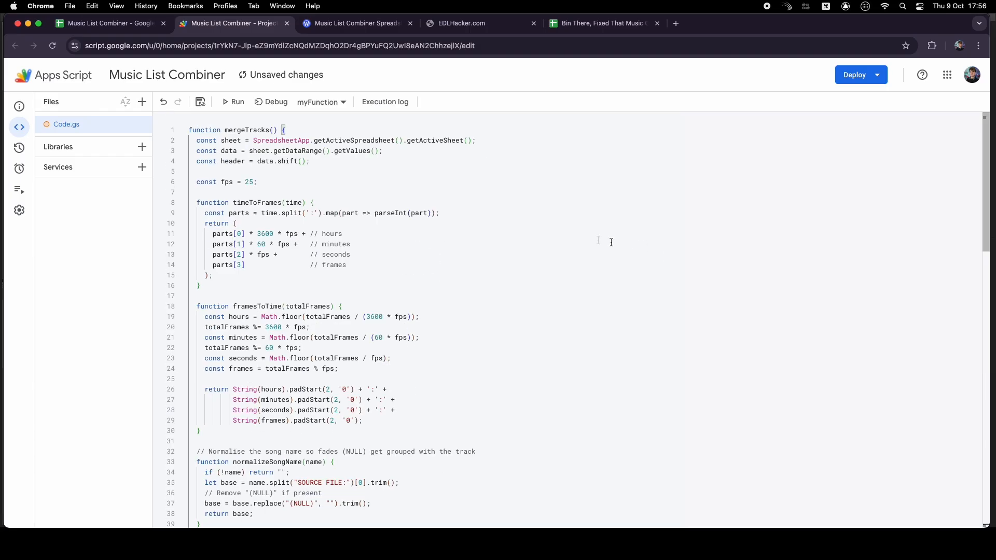
pyautogui.click(200, 101)
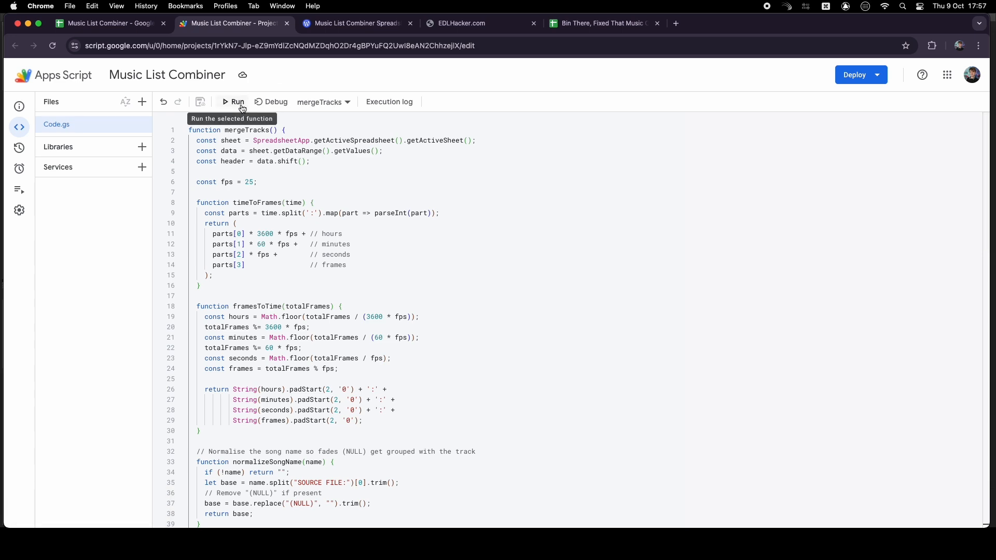
pyautogui.click(130, 24)
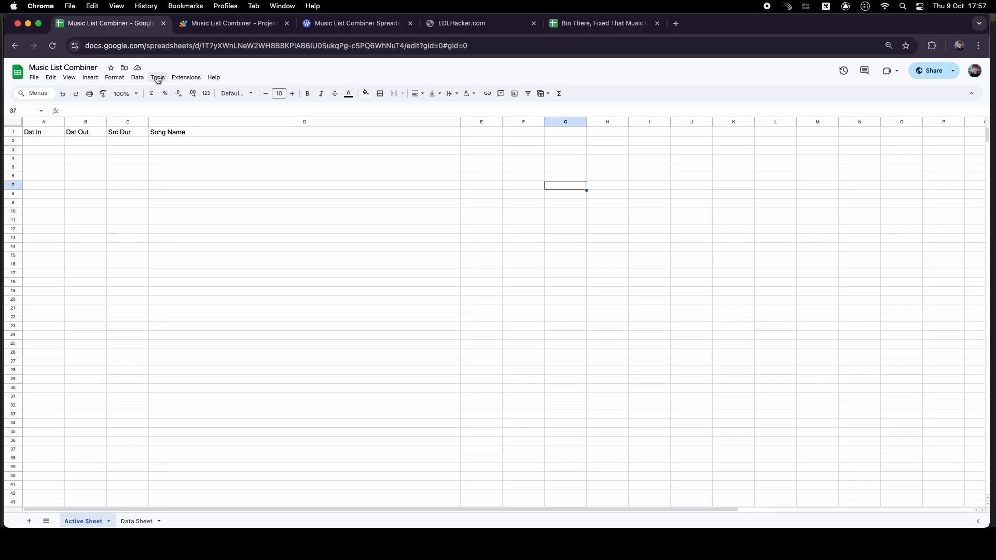
pyautogui.click(90, 77)
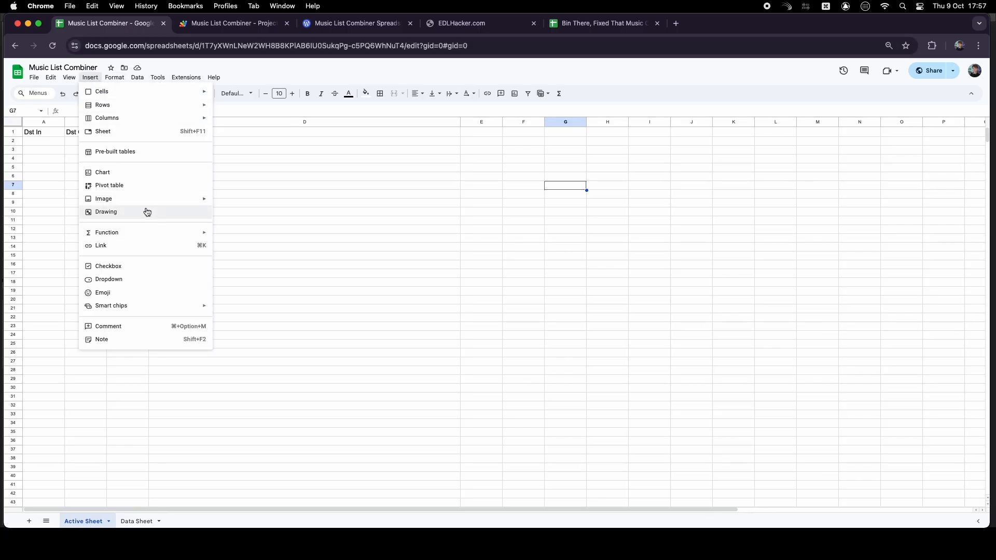
pyautogui.moveTo(160, 200)
pyautogui.click(305, 216)
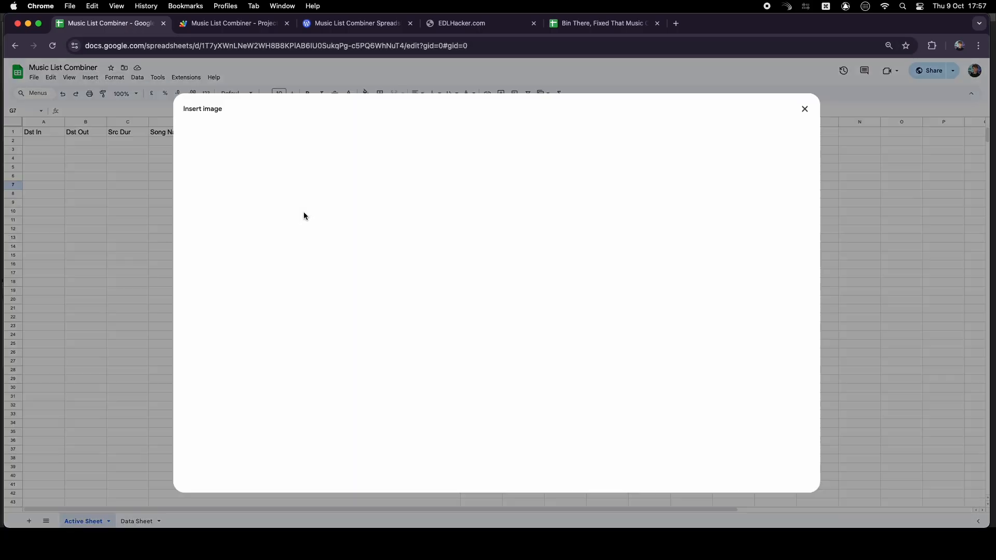
pyautogui.click(493, 346)
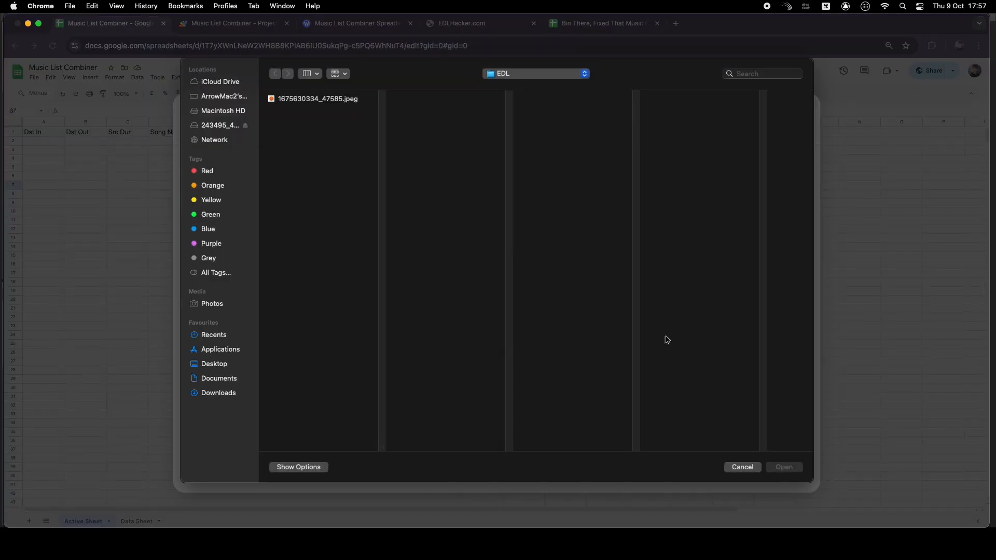
pyautogui.click(323, 101)
pyautogui.click(794, 467)
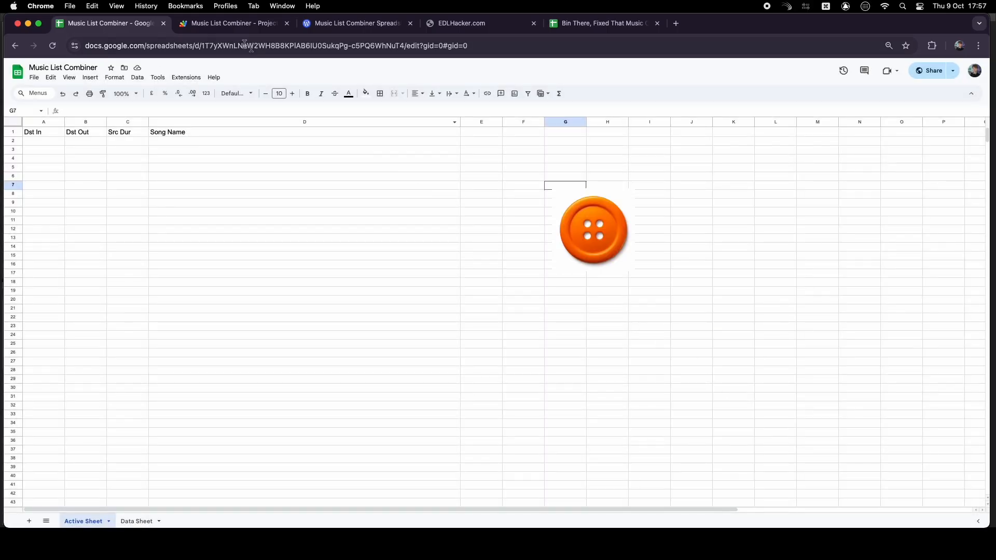
# Copy the mergeTracks function name and assign it as the script of the button image
pyautogui.click(233, 24)
pyautogui.moveTo(225, 130); pyautogui.dragTo(269, 130)
pyautogui.press('super+c')
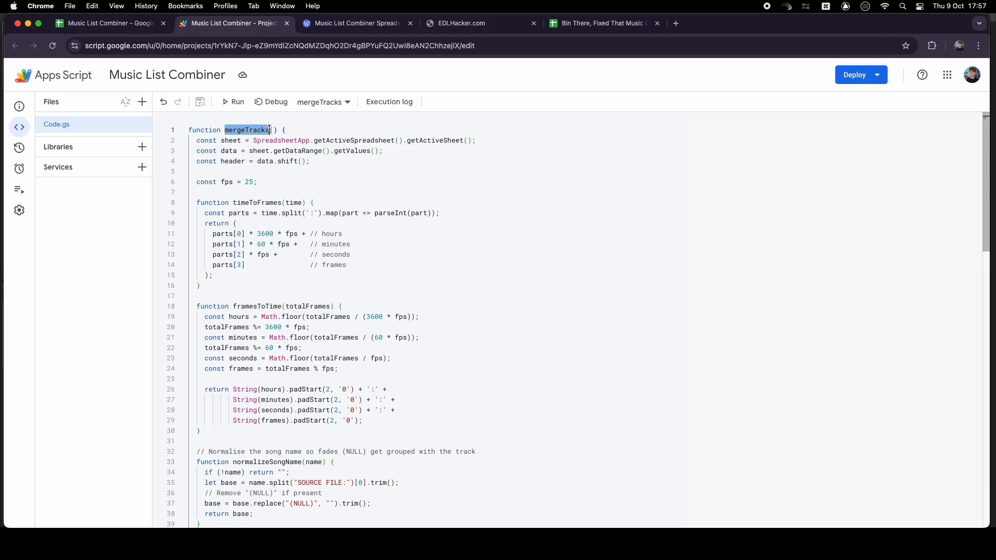
pyautogui.click(106, 24)
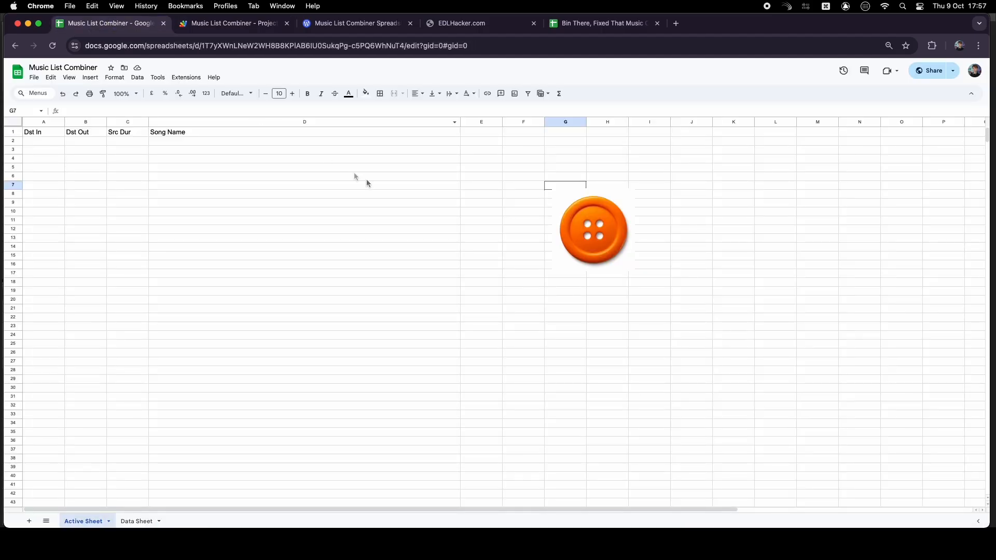
pyautogui.click(603, 227)
pyautogui.click(629, 195)
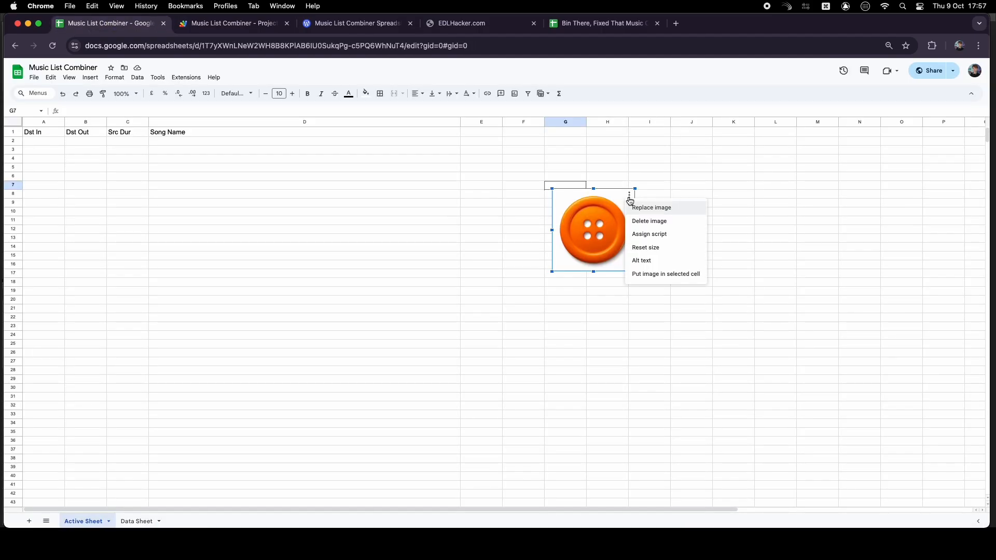
pyautogui.click(676, 236)
pyautogui.press('super+v')
pyautogui.click(554, 327)
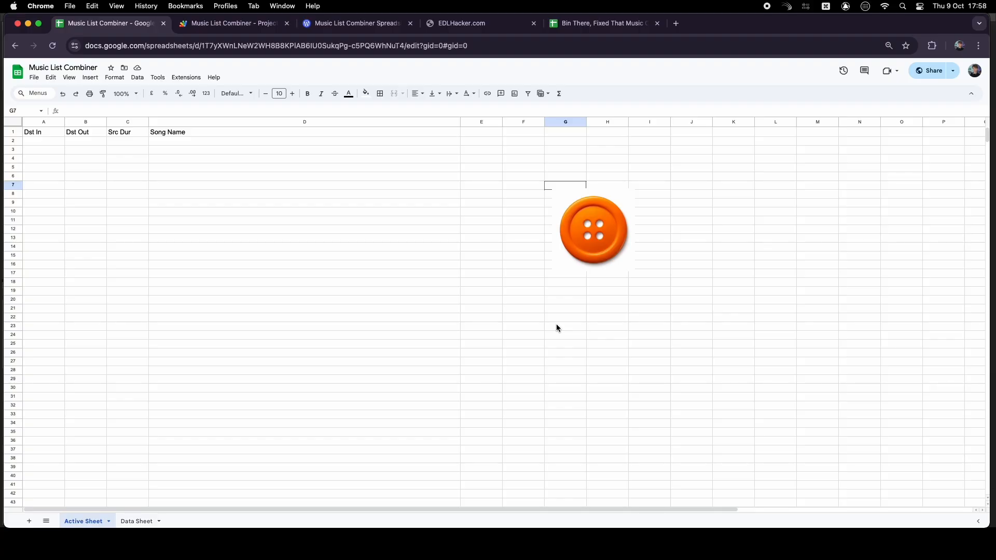
# In Media Composer's List Tool, load the sequence and check the list options for picture and sound
pyautogui.hotkey('ctrl', 'Up')
pyautogui.click(327, 206)
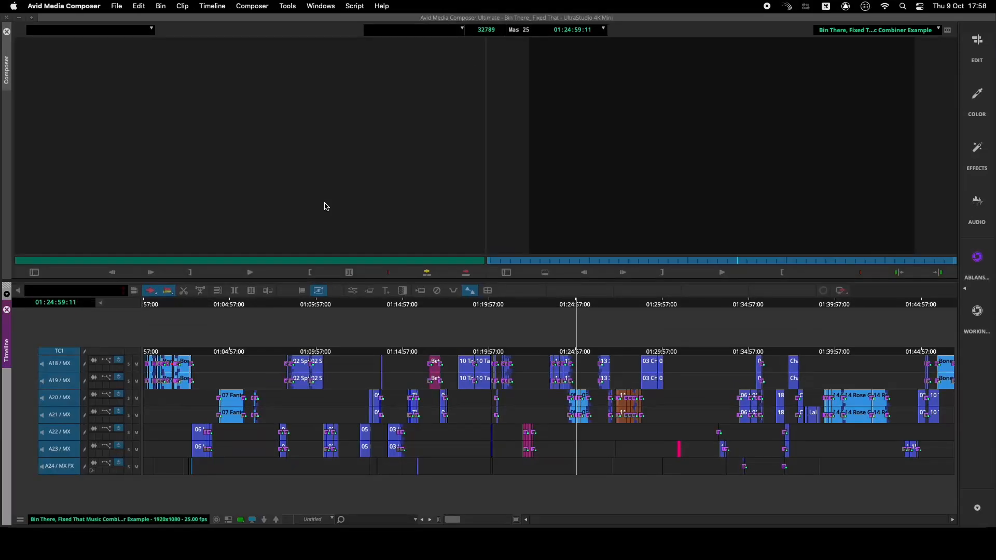
pyautogui.click(326, 144)
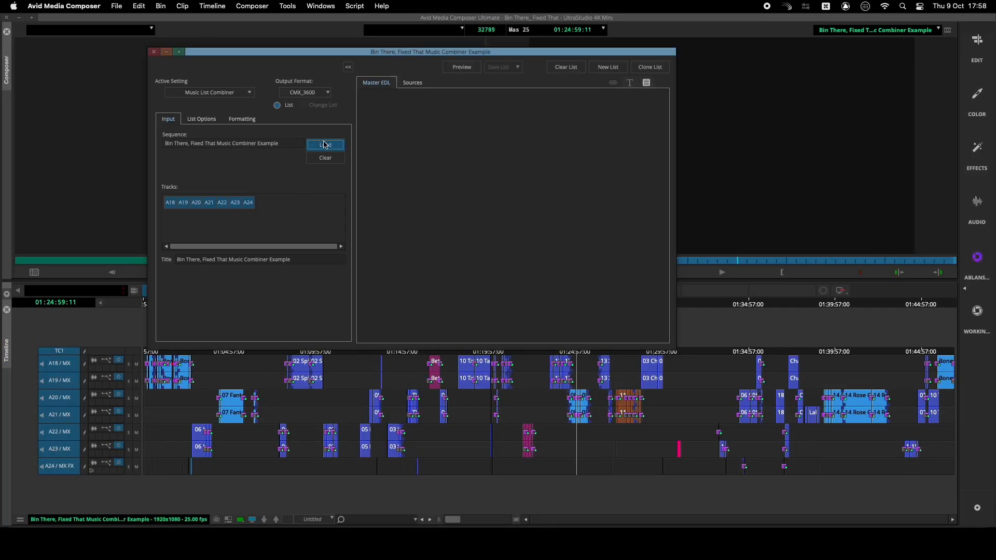
pyautogui.click(201, 119)
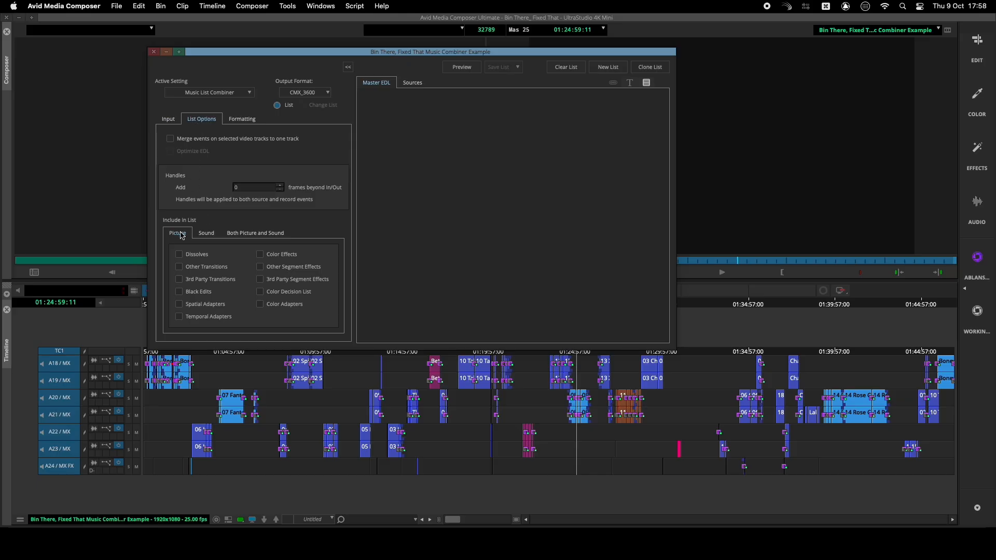
pyautogui.click(206, 233)
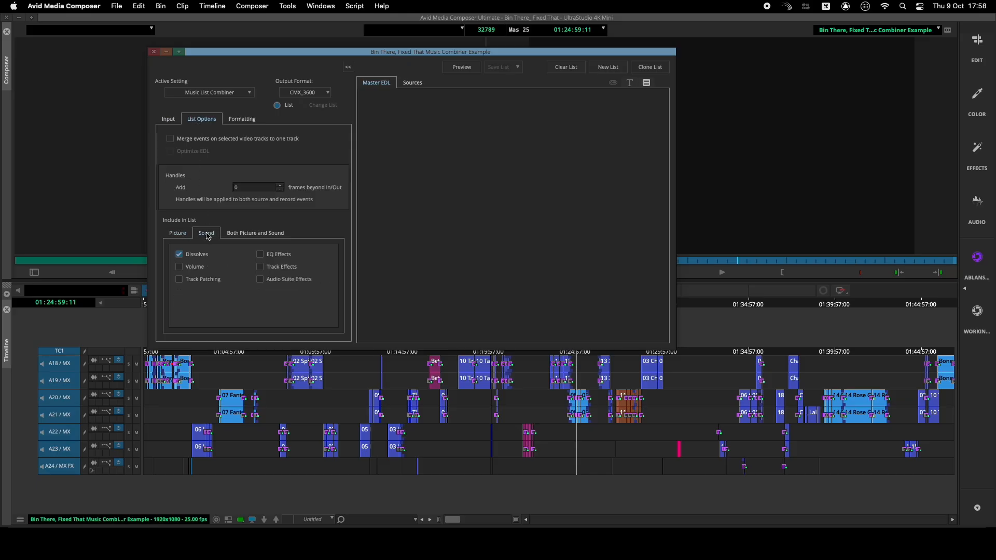
pyautogui.click(269, 236)
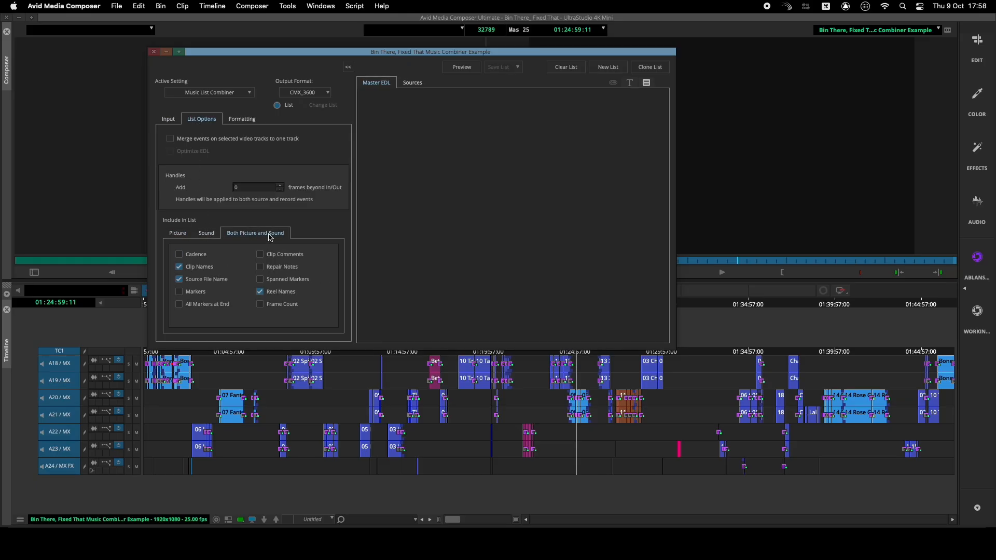
# Preview the EDL and save the list to one file in the EDL folder
pyautogui.click(465, 69)
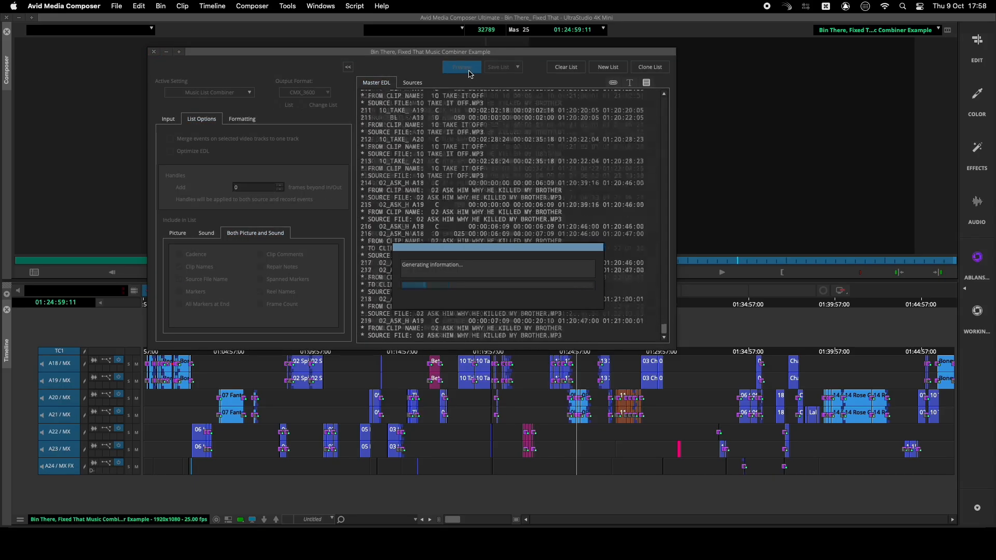
pyautogui.click(501, 67)
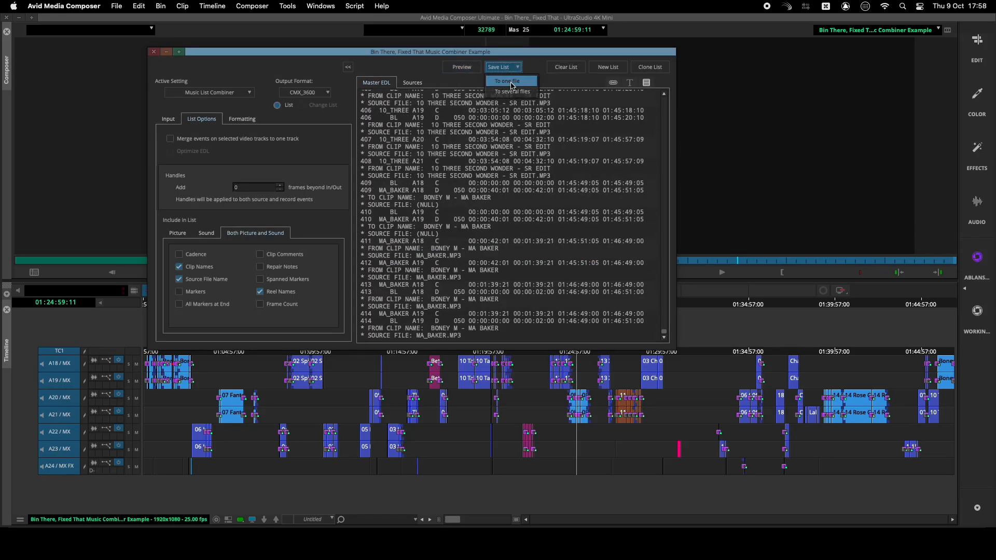
pyautogui.click(507, 82)
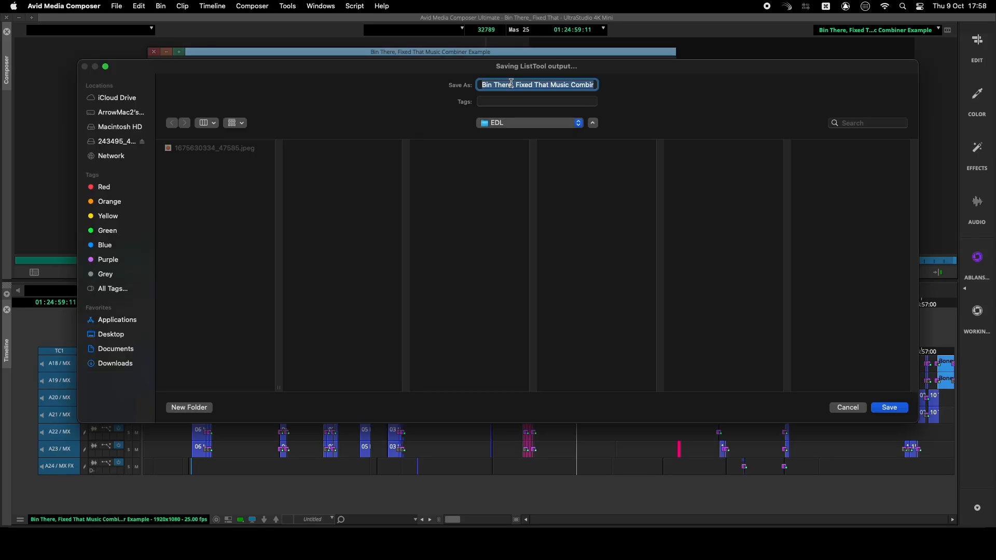
pyautogui.click(889, 407)
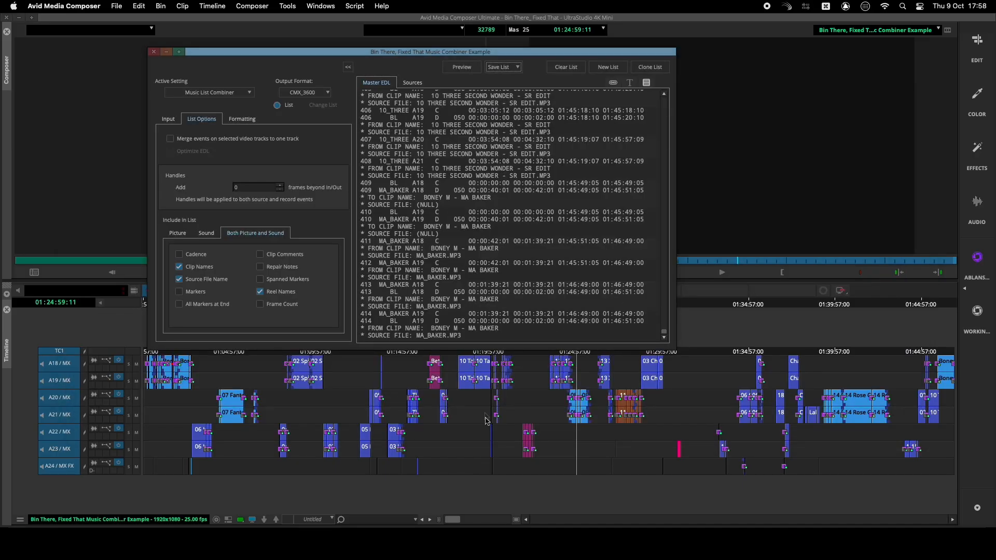
pyautogui.hotkey('ctrl', 'Up')
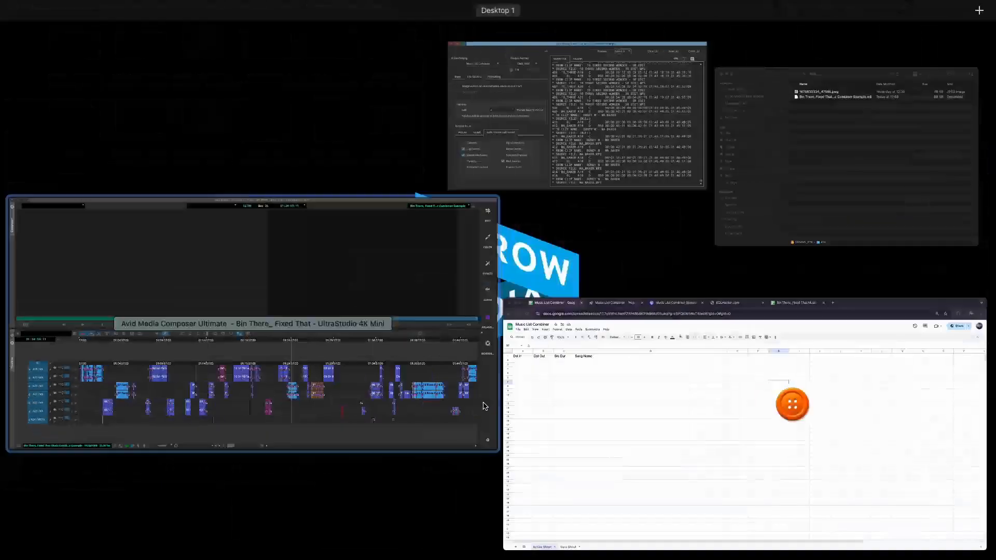
# Upload the Bin There, Fixed That Music Combiner Example.edl file to EDLHacker and process it
pyautogui.click(625, 371)
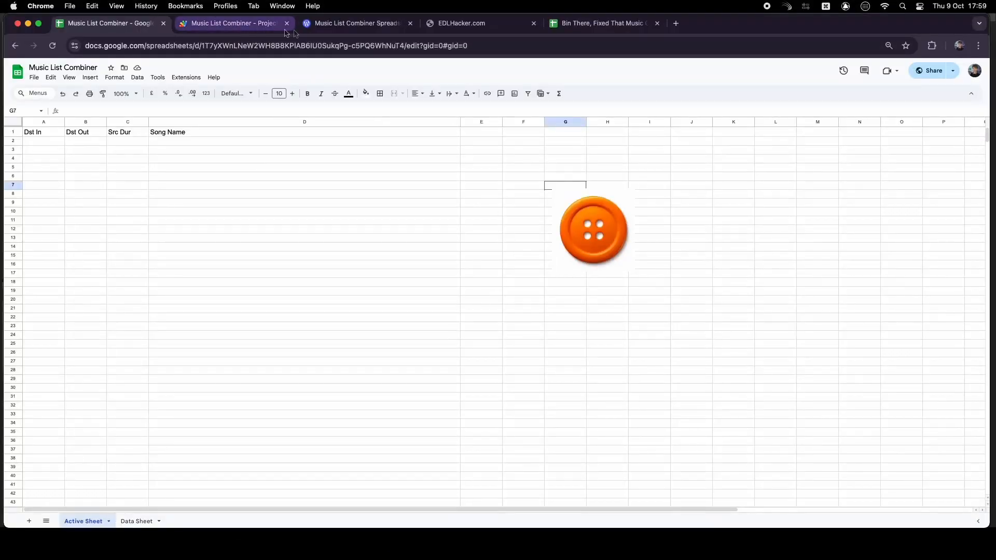
pyautogui.click(457, 23)
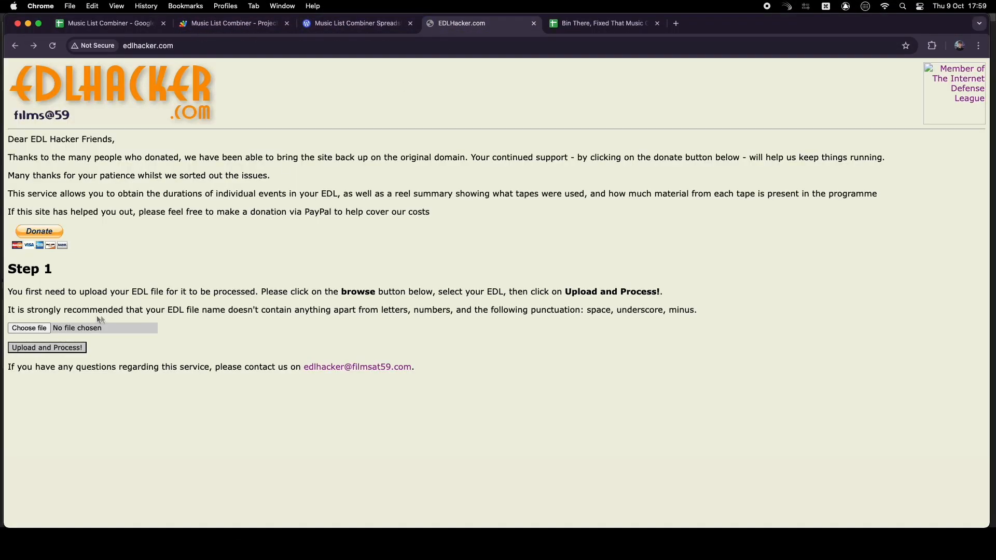
pyautogui.click(39, 328)
pyautogui.click(309, 110)
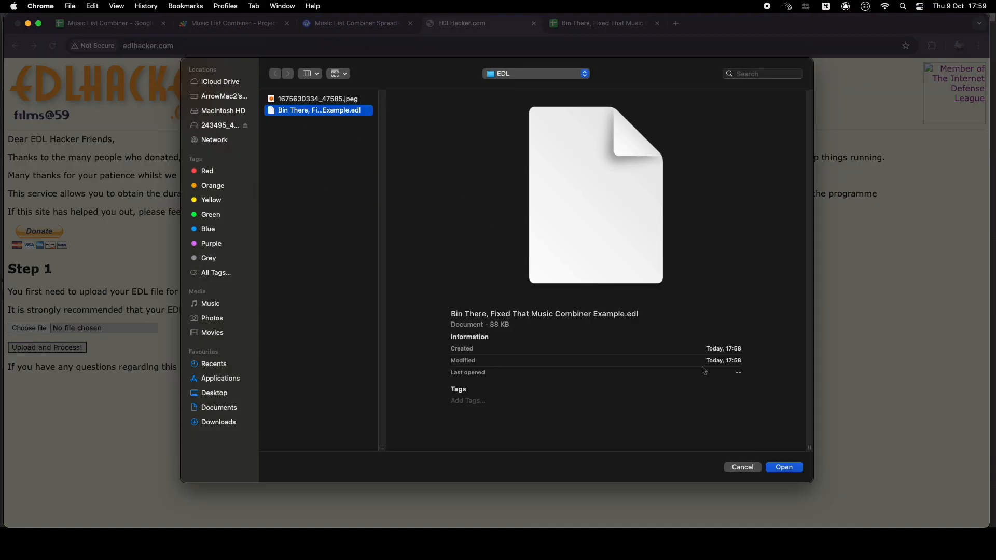
pyautogui.click(784, 468)
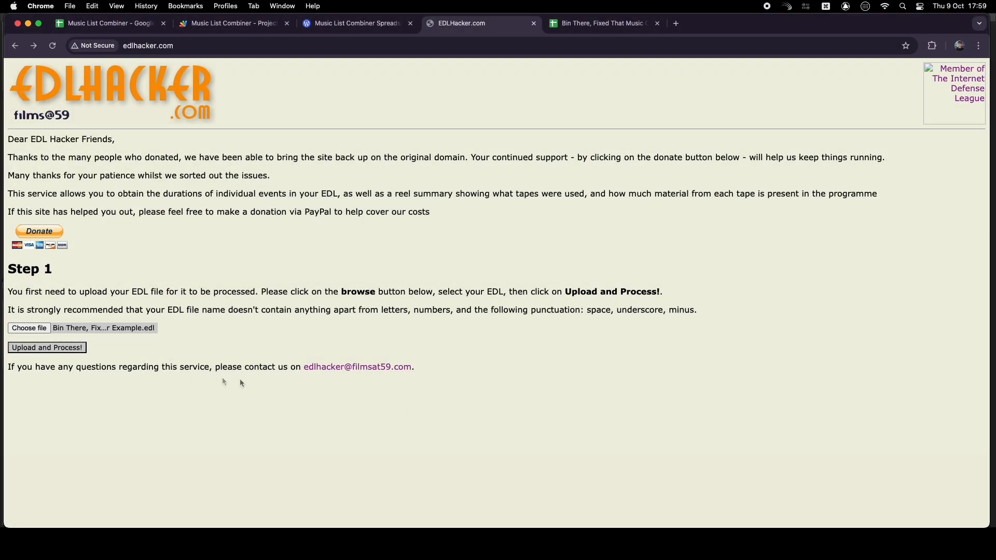
pyautogui.click(52, 347)
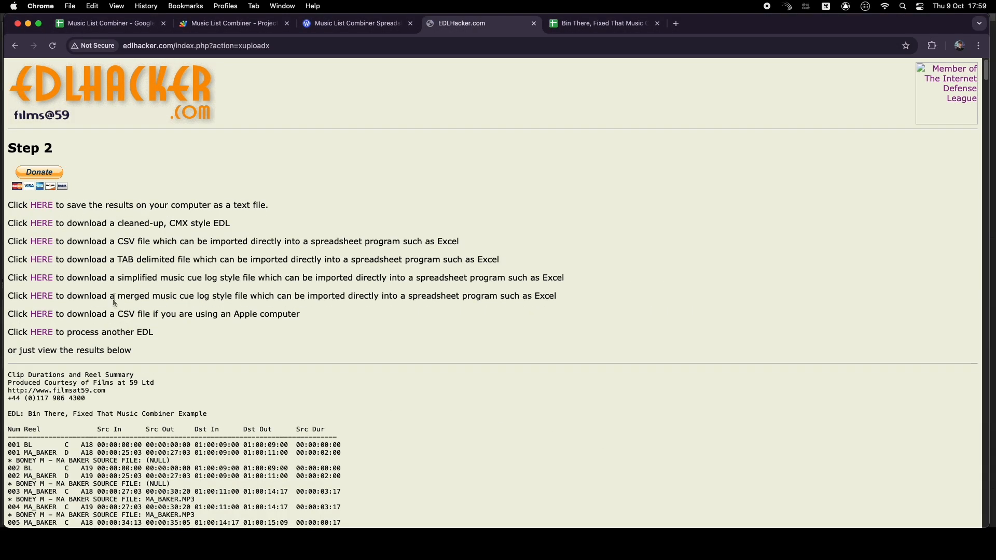
# Download the TAB delimited version of the results, prefixing the file name with NEW_
pyautogui.click(47, 260)
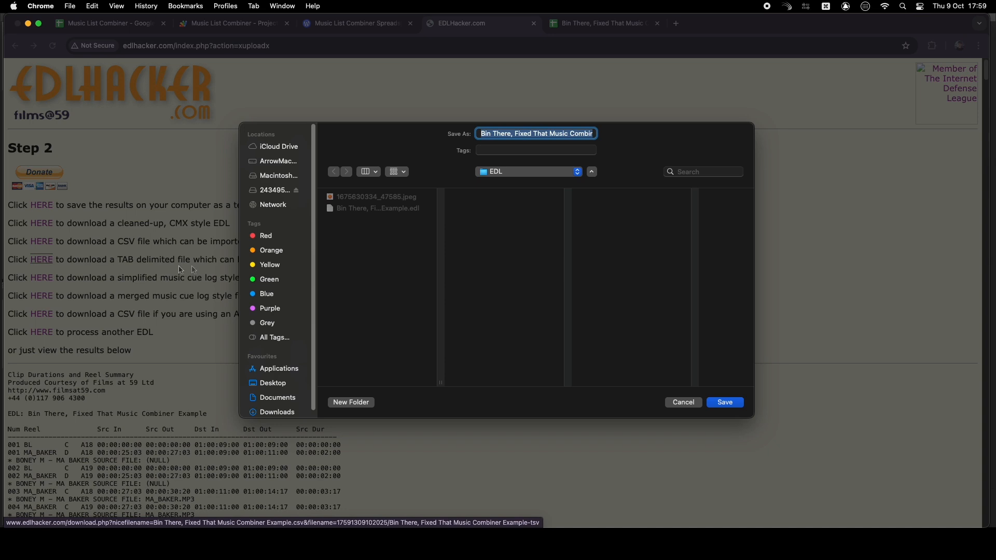
pyautogui.click(480, 132)
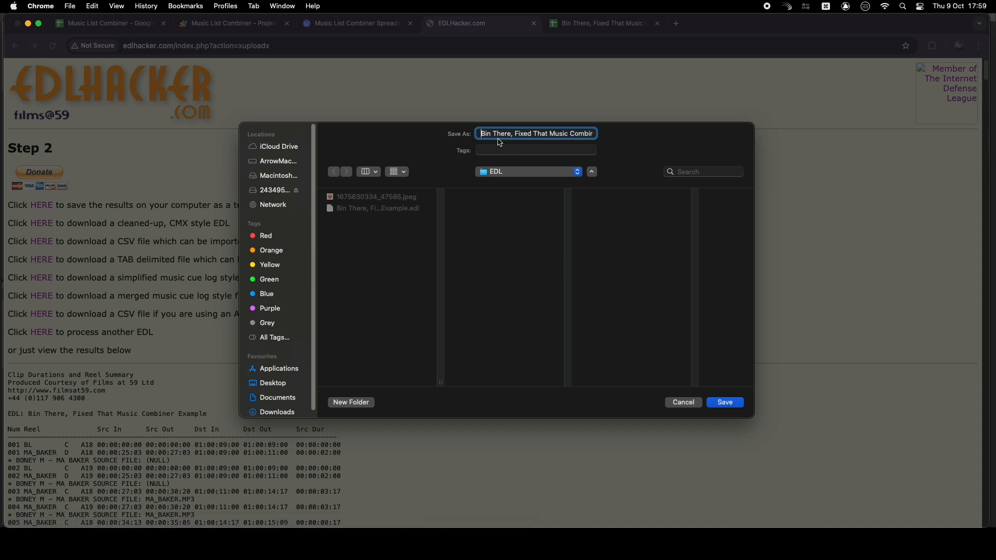
pyautogui.write('NEW_')
pyautogui.click(728, 405)
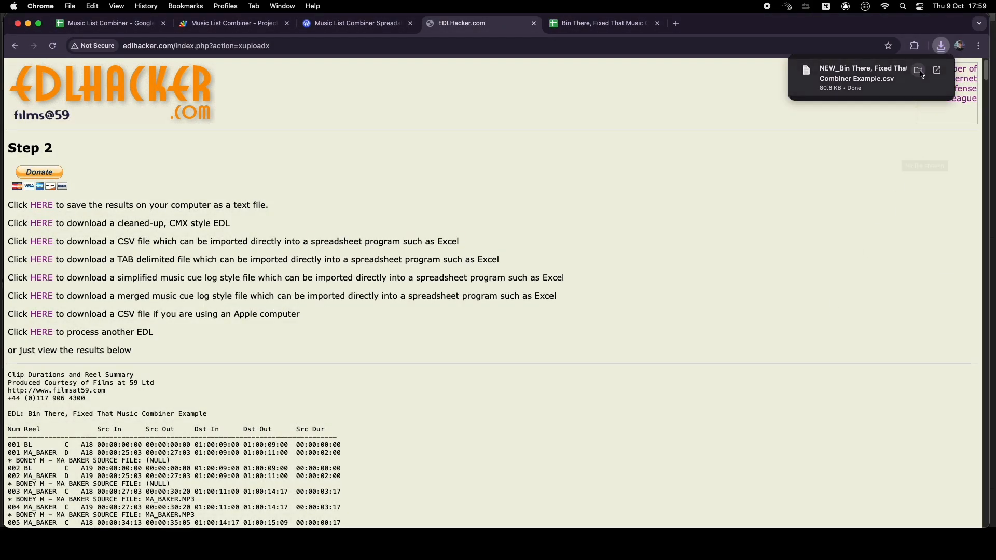
# Open the downloaded NEW_ file in TextEdit and select all of its text
pyautogui.click(919, 71)
pyautogui.rightClick(519, 179)
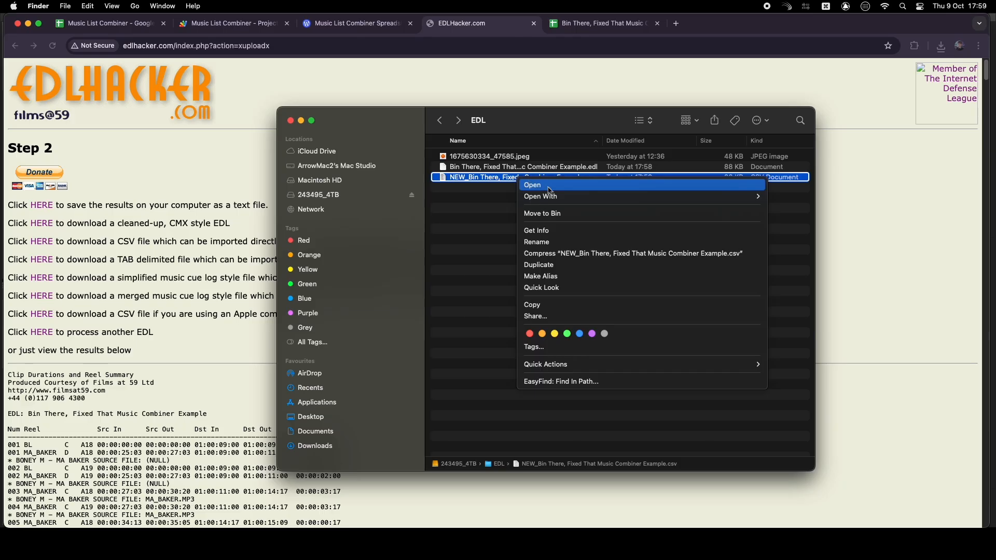
pyautogui.moveTo(560, 197)
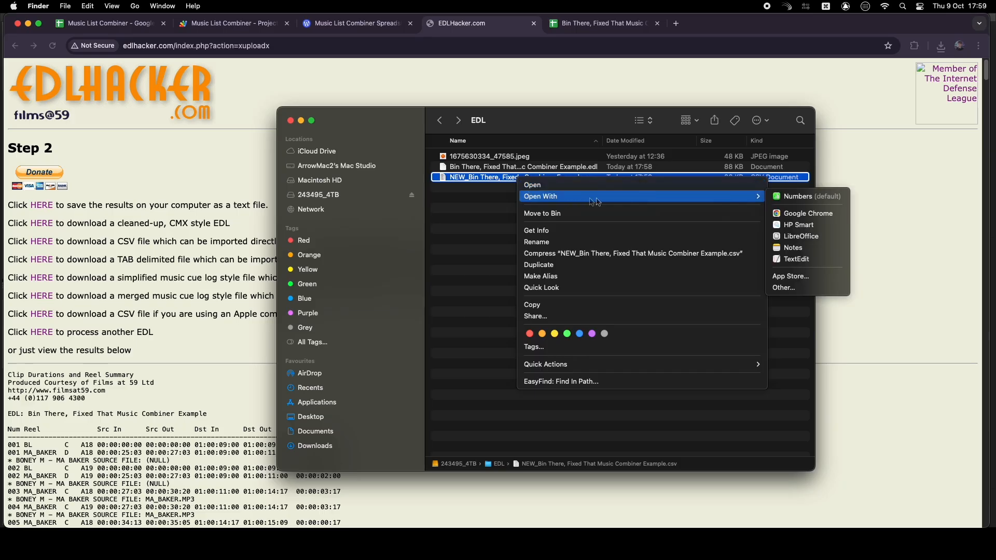
pyautogui.click(814, 261)
pyautogui.press('super+a')
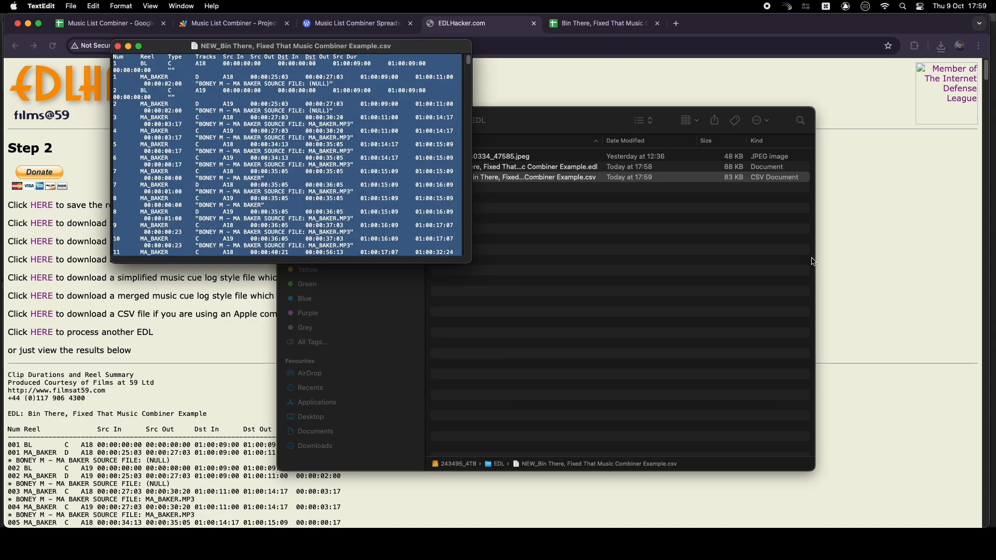
# Paste the list text into the Data Sheet starting below the reference screenshots at A3
pyautogui.click(107, 21)
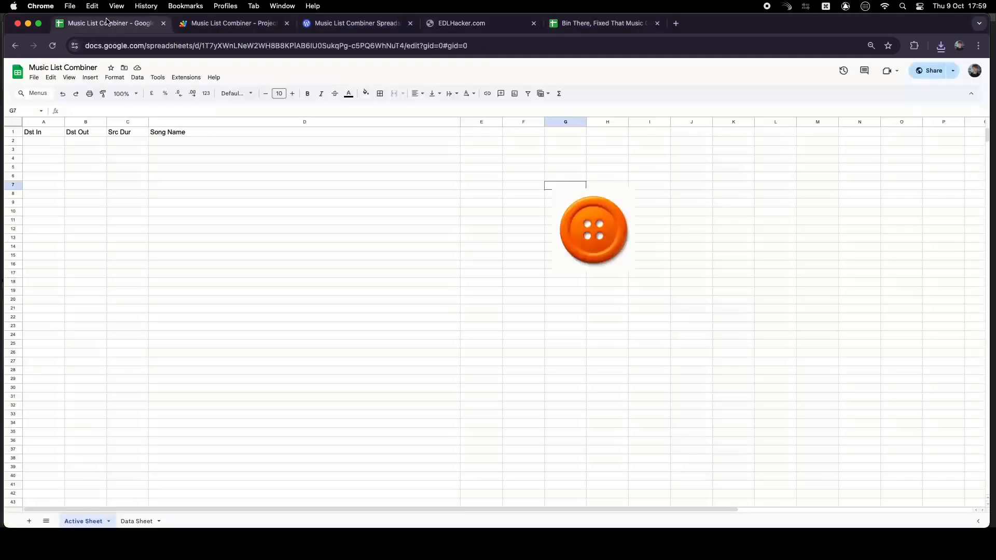
pyautogui.click(133, 521)
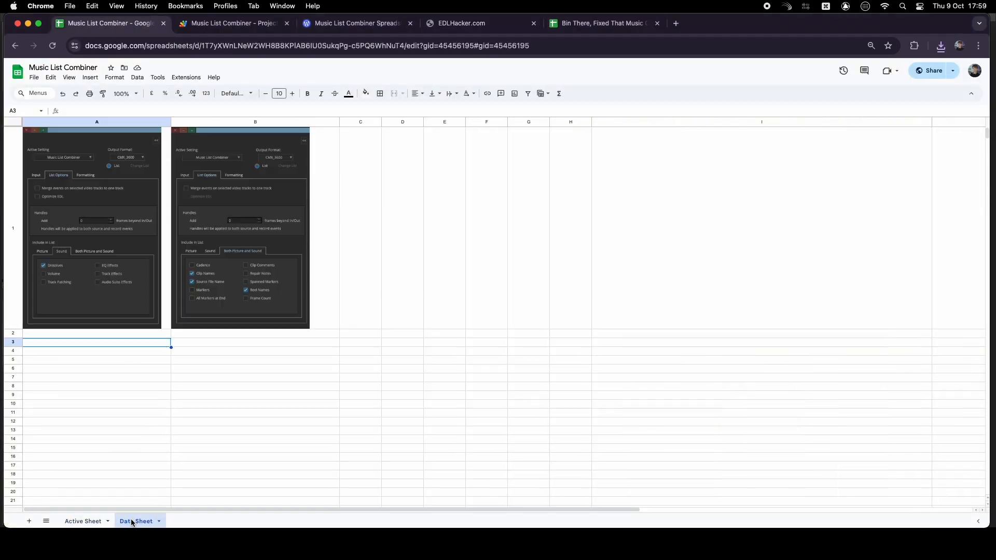
pyautogui.press('super+v')
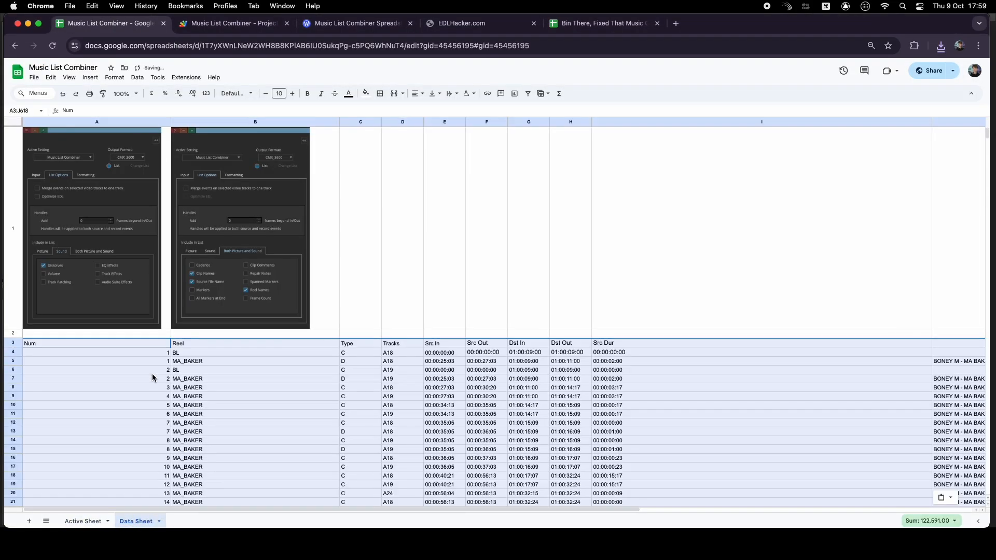
# Copy the Dst In, Dst Out, Src Dur and song name columns from Data Sheet into Active Sheet starting at A2
pyautogui.hscroll(5, 635, 340)
pyautogui.moveTo(410, 353); pyautogui.dragTo(855, 300)
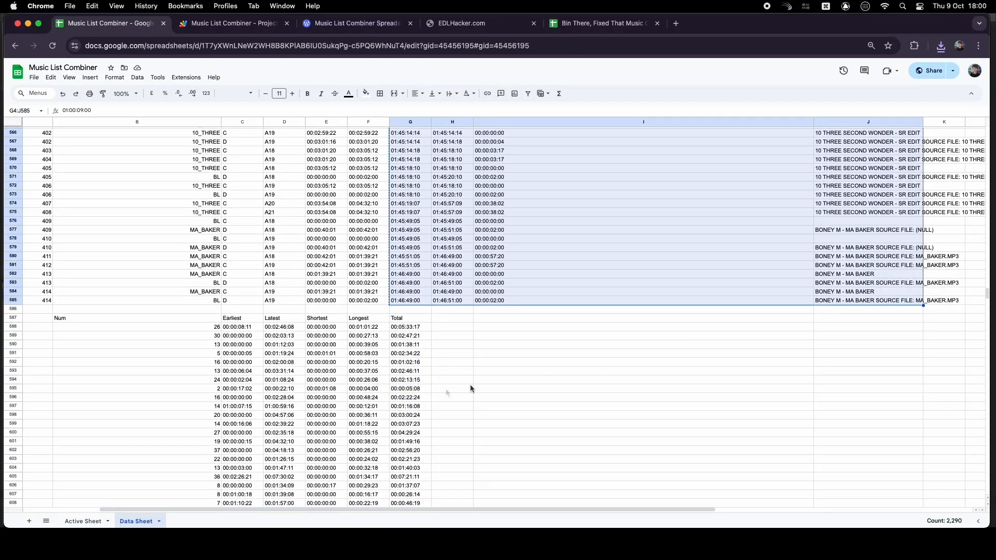
pyautogui.click(80, 521)
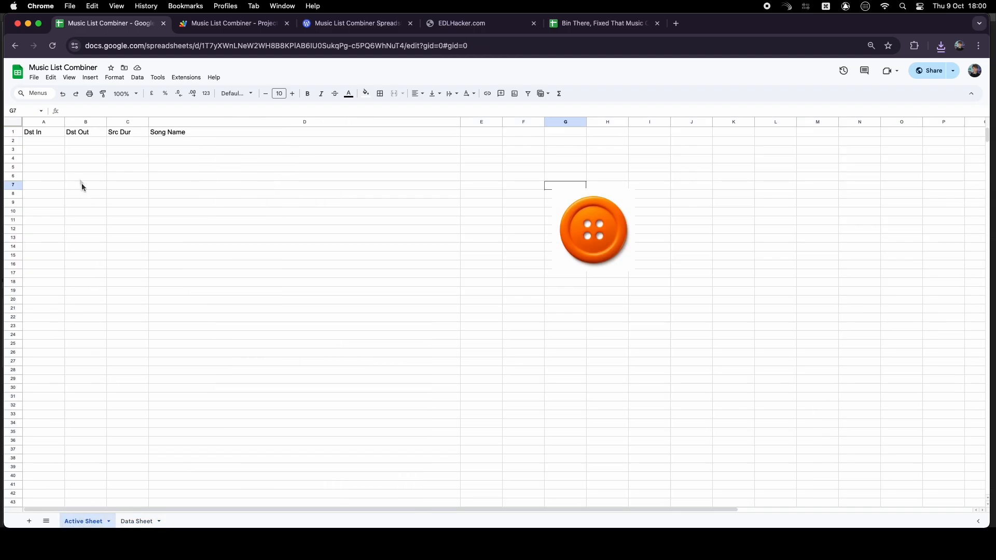
pyautogui.click(49, 141)
pyautogui.press('cmd+v')
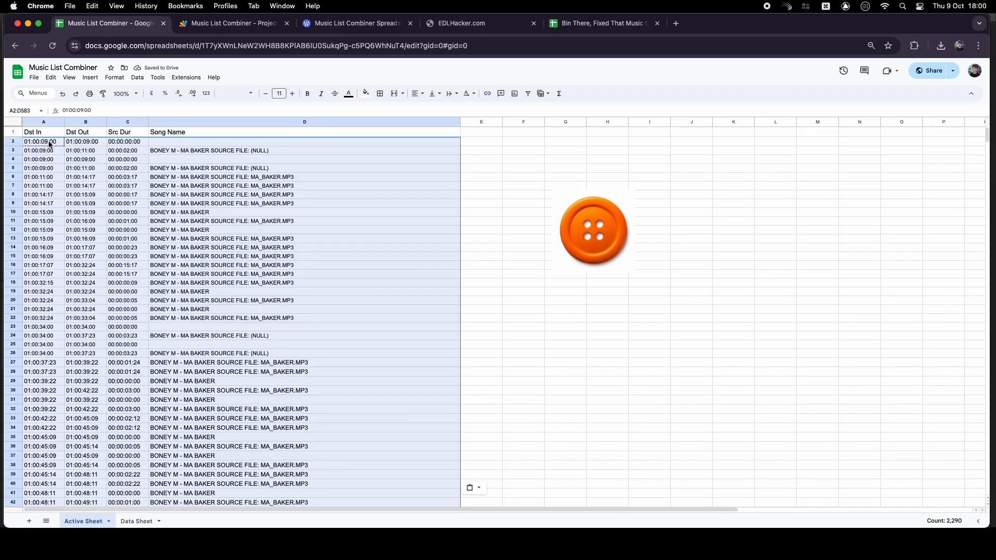
# Run the merge script from the orange button image
pyautogui.click(506, 196)
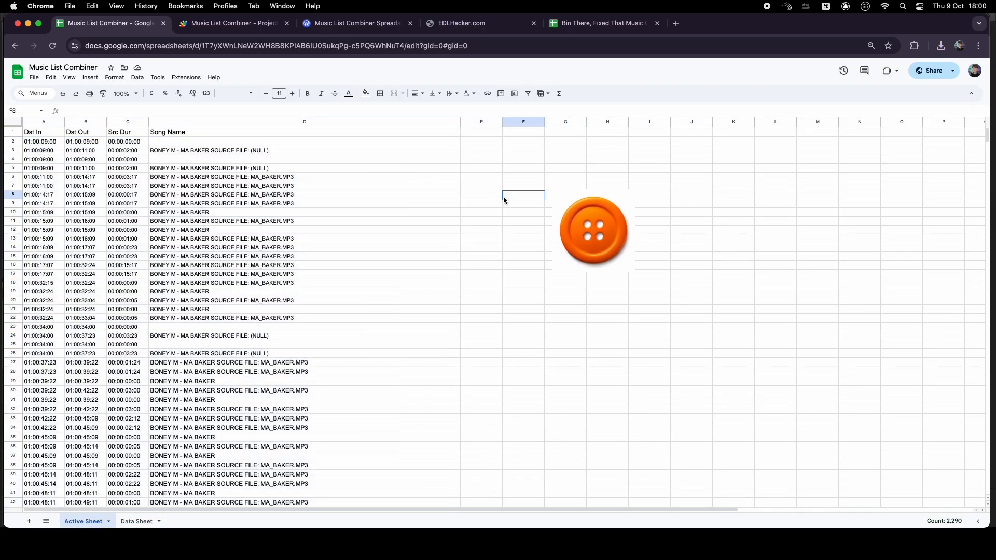
pyautogui.click(603, 239)
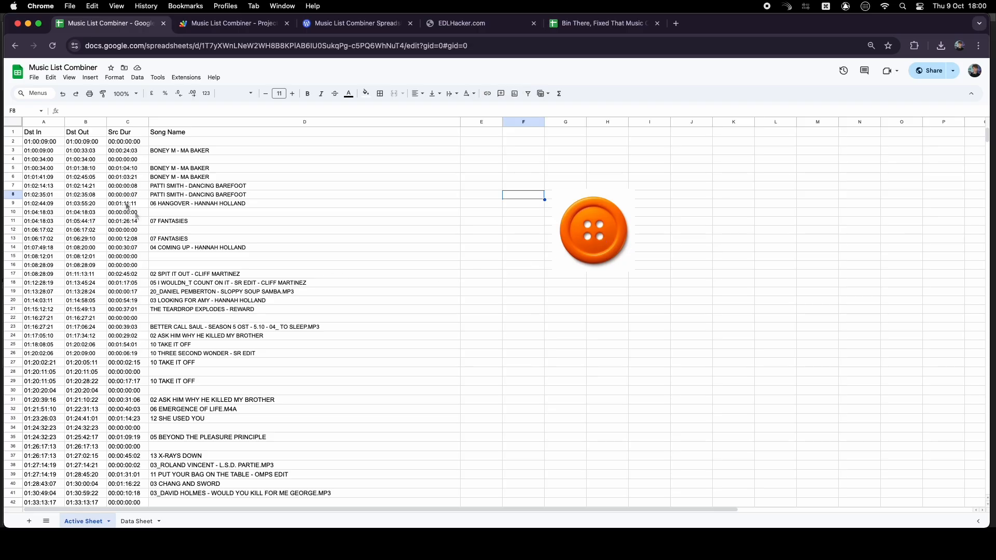
# Filter the Song Name column for blank entries, delete those empty rows, and remove the filter
pyautogui.click(8, 124)
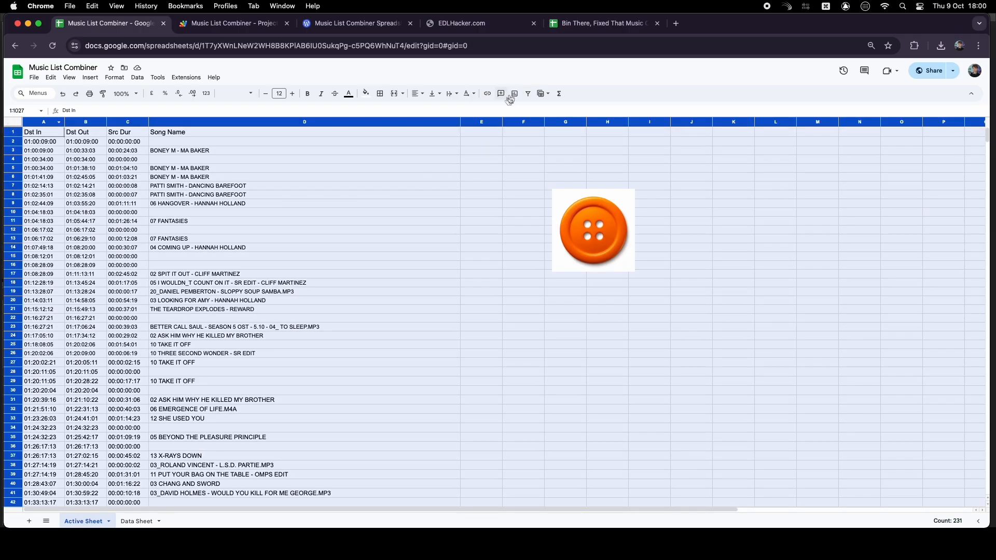
pyautogui.click(529, 93)
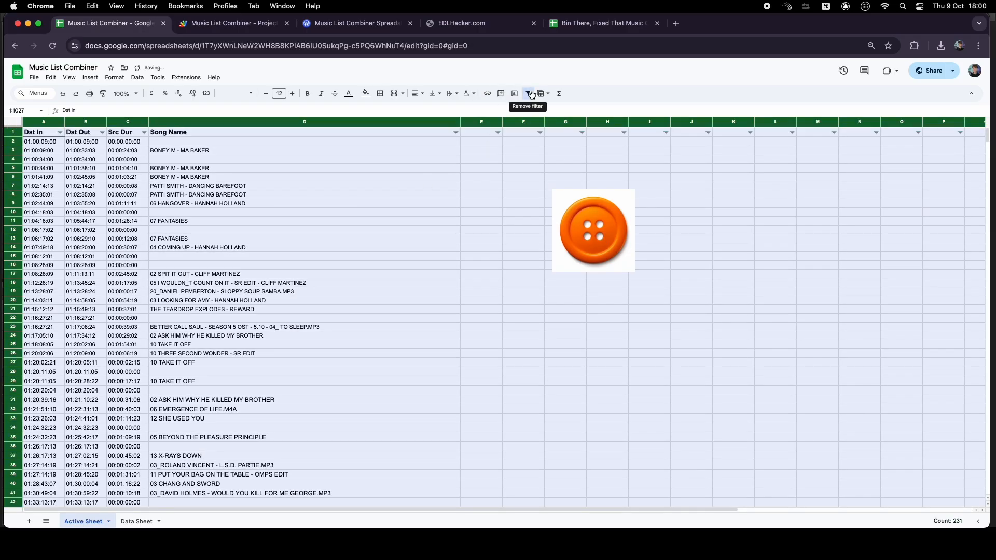
pyautogui.click(458, 133)
pyautogui.click(382, 236)
pyautogui.click(366, 270)
pyautogui.click(438, 339)
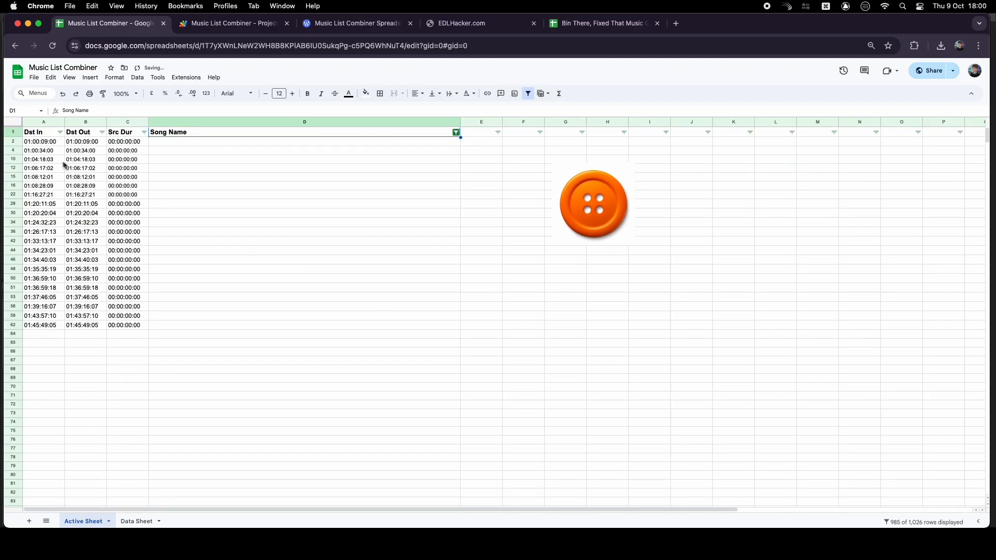
pyautogui.moveTo(16, 143); pyautogui.dragTo(12, 325)
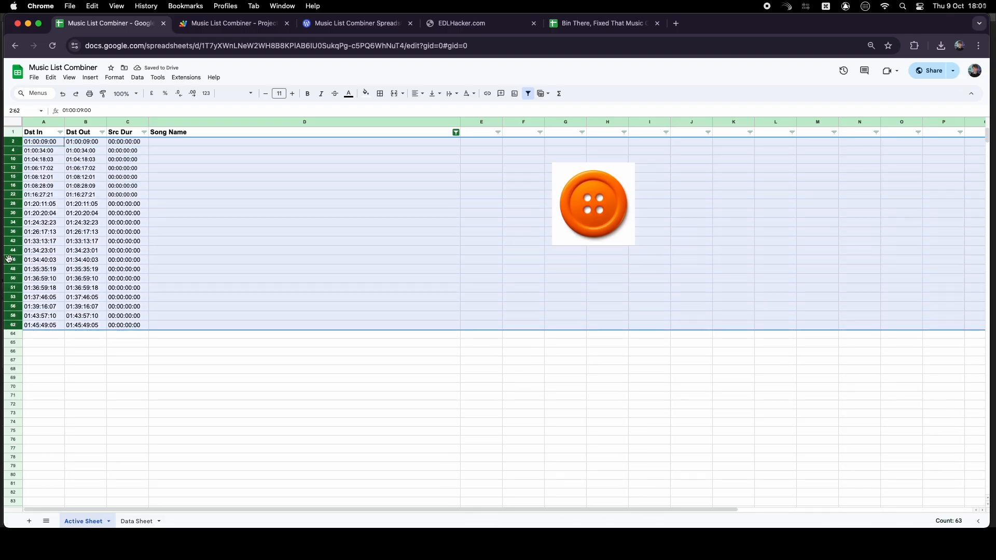
pyautogui.rightClick(11, 289)
pyautogui.click(70, 354)
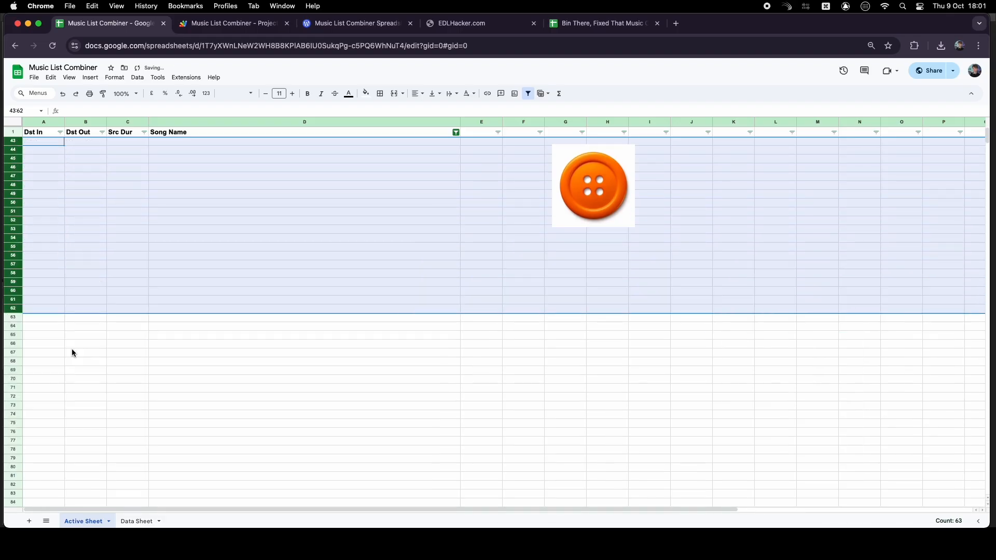
pyautogui.click(73, 353)
pyautogui.click(528, 94)
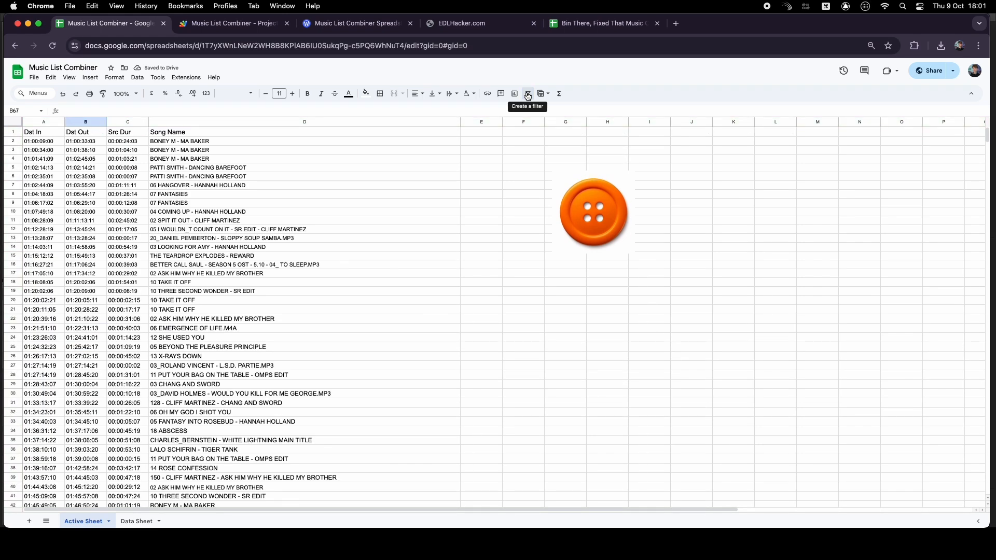
# Copy the Dst In timecode 01:00:34:00 from row 3
pyautogui.click(228, 140)
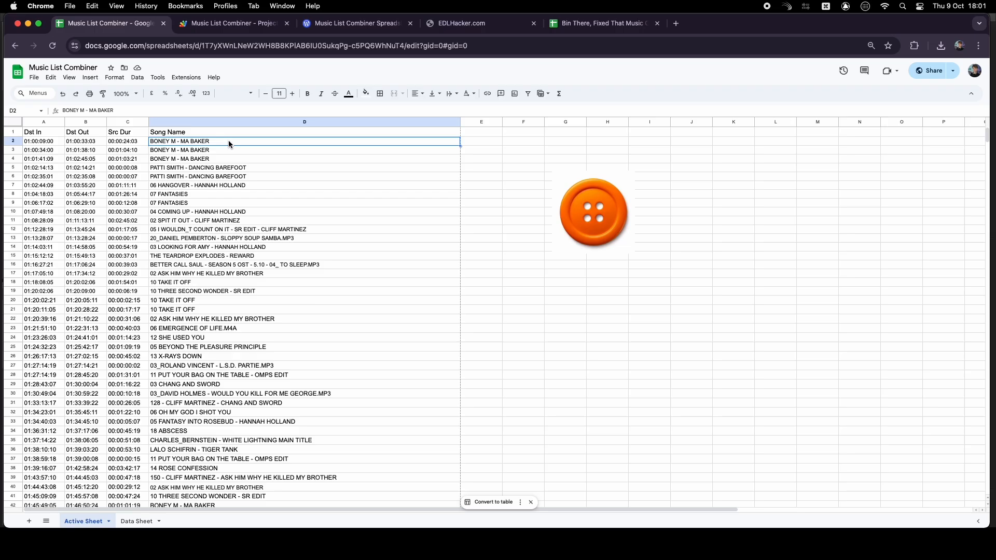
pyautogui.click(225, 150)
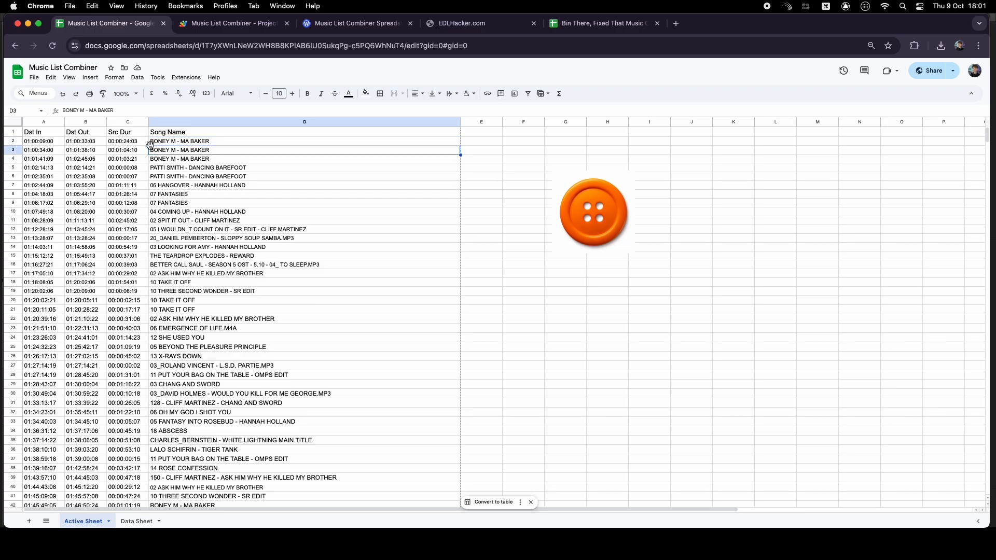
pyautogui.doubleClick(46, 150)
pyautogui.moveTo(55, 150); pyautogui.dragTo(17, 153)
pyautogui.press('super+c')
# Switch to Media Composer, close the List Tool, and locate timecode 01:00:34:00 in the sequence
pyautogui.hotkey('ctrl', 'Up')
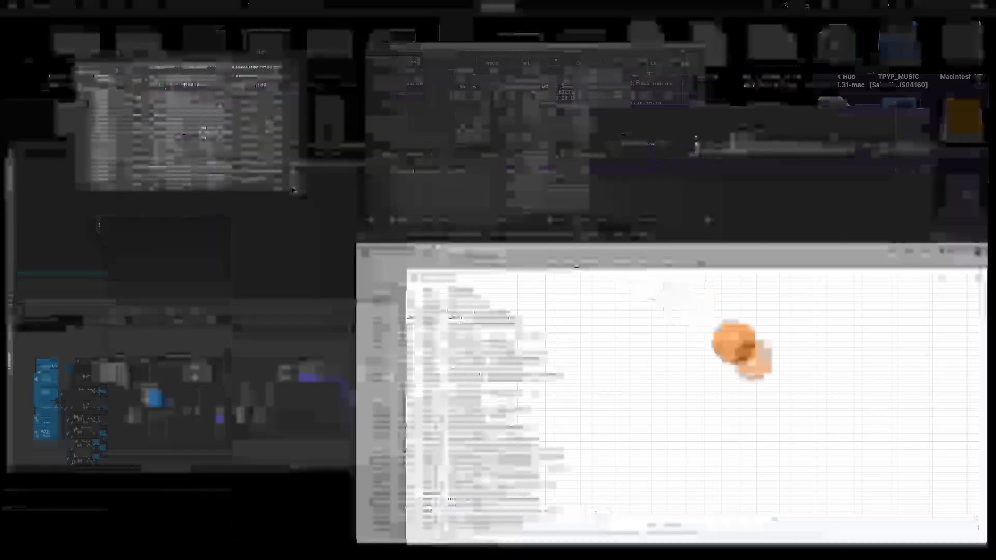
pyautogui.click(361, 266)
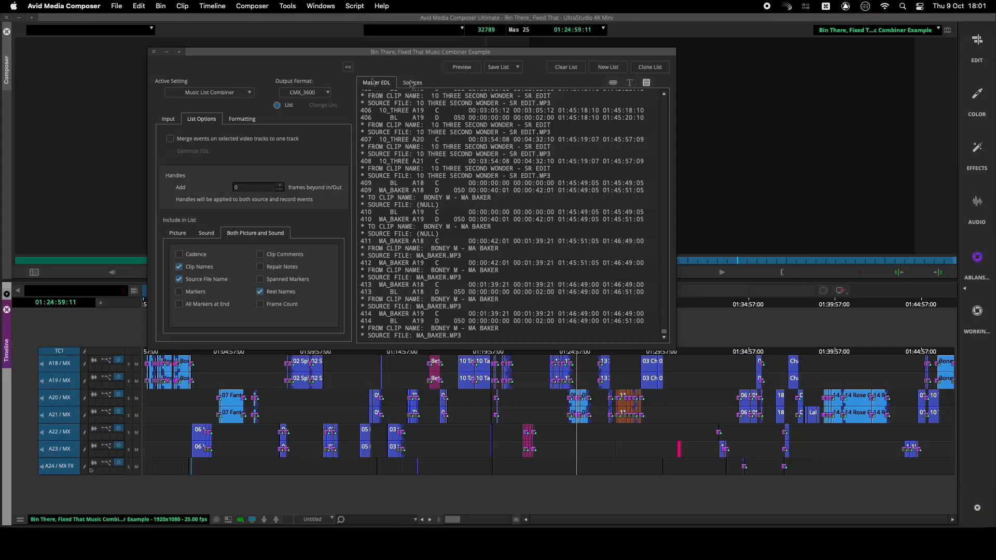
pyautogui.click(154, 52)
pyautogui.press('KP_Enter')
pyautogui.press('super+v')
pyautogui.press('Return')
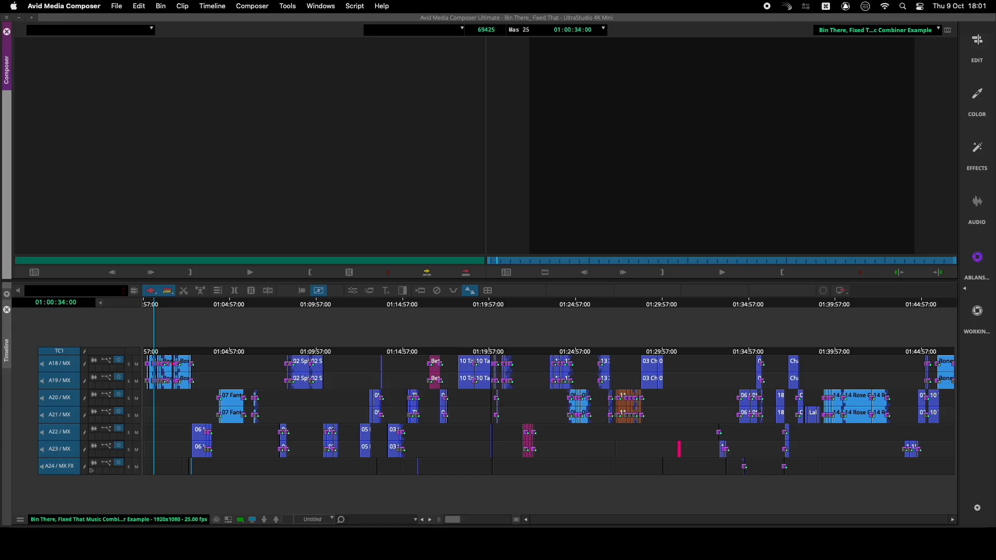
# Zoom the timeline around 01:00:34:00 to inspect the music edits at that point
pyautogui.press('super+bracketright')
pyautogui.press('super+bracketright')
pyautogui.press('super+bracketright')
pyautogui.press('super+bracketright')
pyautogui.press('super+bracketright')
pyautogui.press('super+bracketright')
pyautogui.press('super+bracketright')
pyautogui.press('super+bracketright')
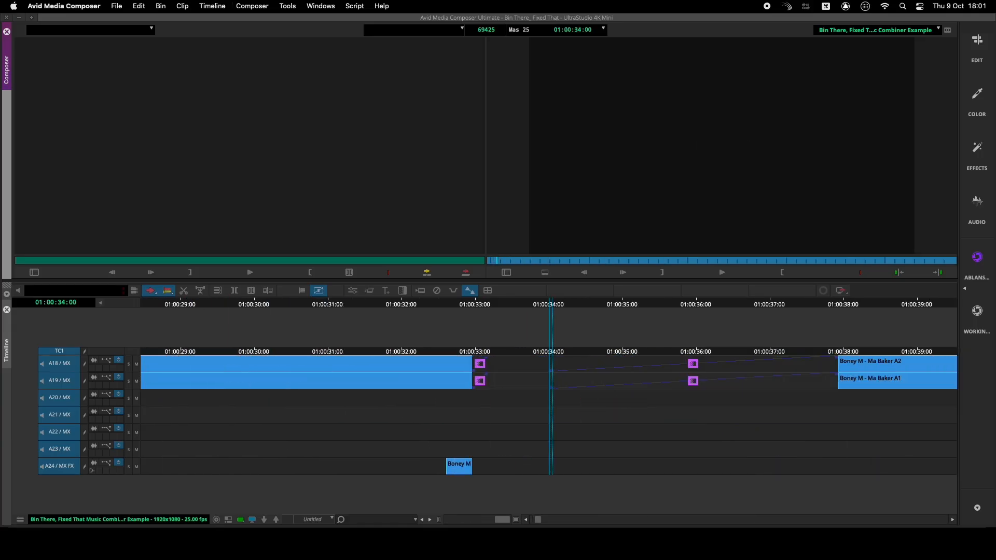
pyautogui.moveTo(529, 304)
pyautogui.mouseDown()
pyautogui.moveTo(502, 308)
pyautogui.moveTo(521, 311)
pyautogui.mouseUp()
pyautogui.click(607, 182)
pyautogui.press('KP_Enter')
pyautogui.press('super+v')
pyautogui.press('Return')
pyautogui.press('super+bracketright')
pyautogui.press('super+bracketright')
pyautogui.press('super+bracketright')
pyautogui.press('super+bracketright')
pyautogui.press('super+bracketright')
pyautogui.press('super+bracketright')
pyautogui.press('super+bracketleft')
pyautogui.press('super+bracketleft')
pyautogui.press('super+bracketleft')
pyautogui.press('super+bracketleft')
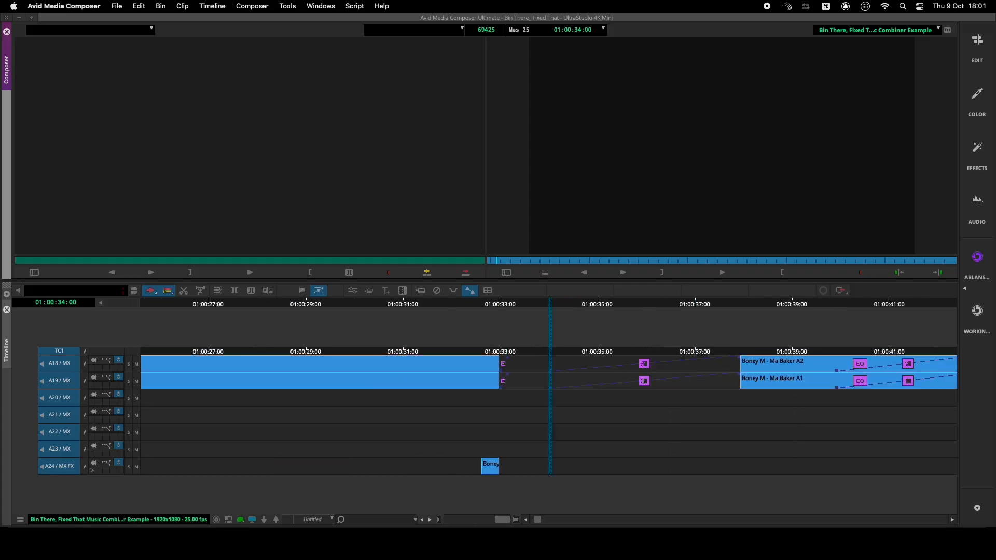
# Copy the Dst Out timecode 01:01:38:10 from row 3 and locate it in the Media Composer sequence
pyautogui.hotkey('ctrl', 'Up')
pyautogui.click(616, 346)
pyautogui.click(98, 151)
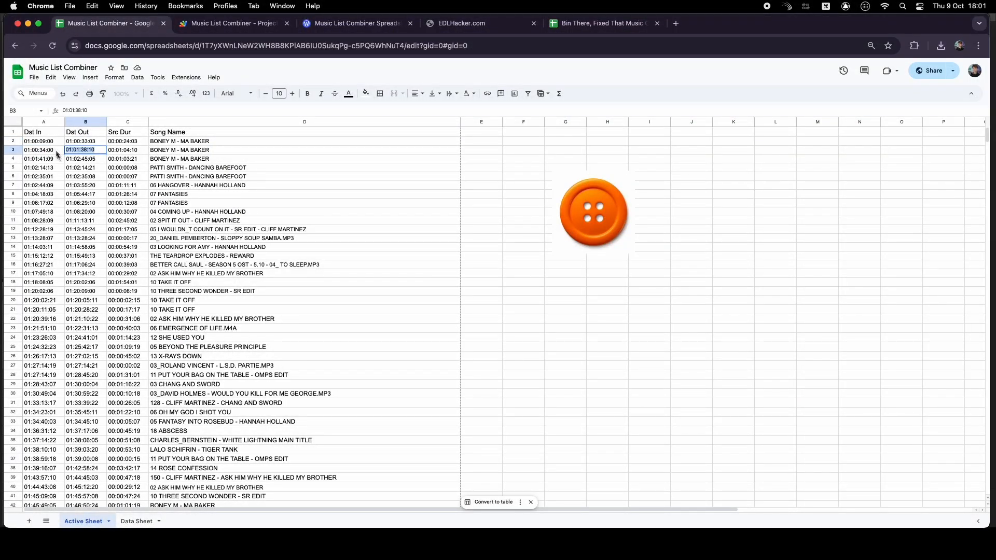
pyautogui.hotkey('ctrl', 'Up')
pyautogui.click(308, 229)
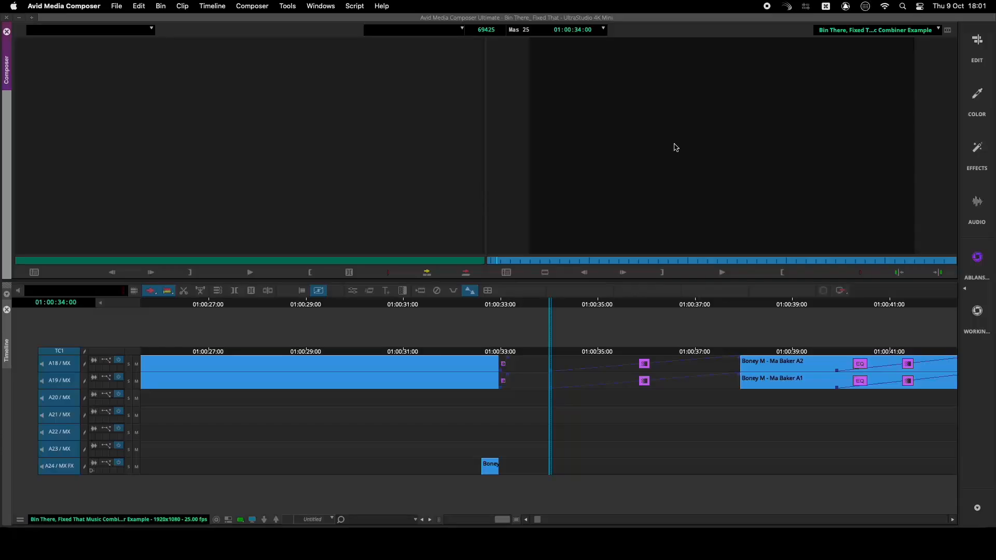
pyautogui.write('01:01:38:10')
pyautogui.press('Return')
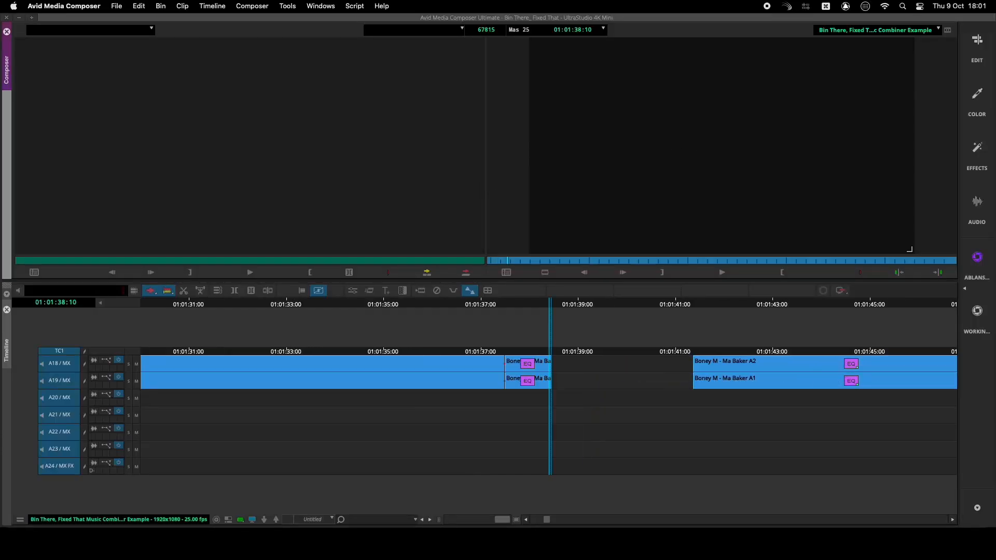
# Zoom and scrub the timeline around 01:01:38:10 to inspect the music edits at that point
pyautogui.press('super+bracketright')
pyautogui.press('super+bracketright')
pyautogui.press('super+bracketright')
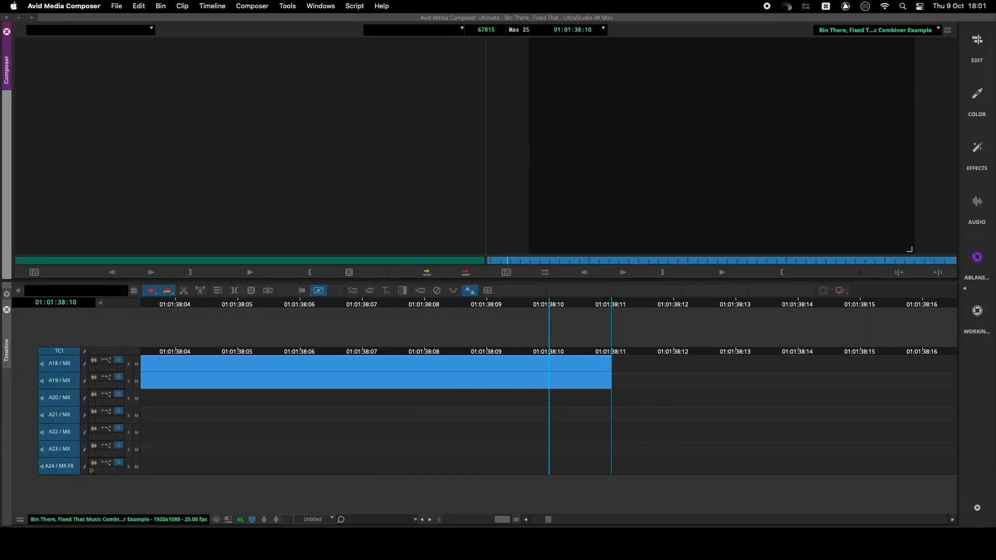
pyautogui.press('super+bracketleft')
pyautogui.press('super+bracketleft')
pyautogui.press('super+bracketleft')
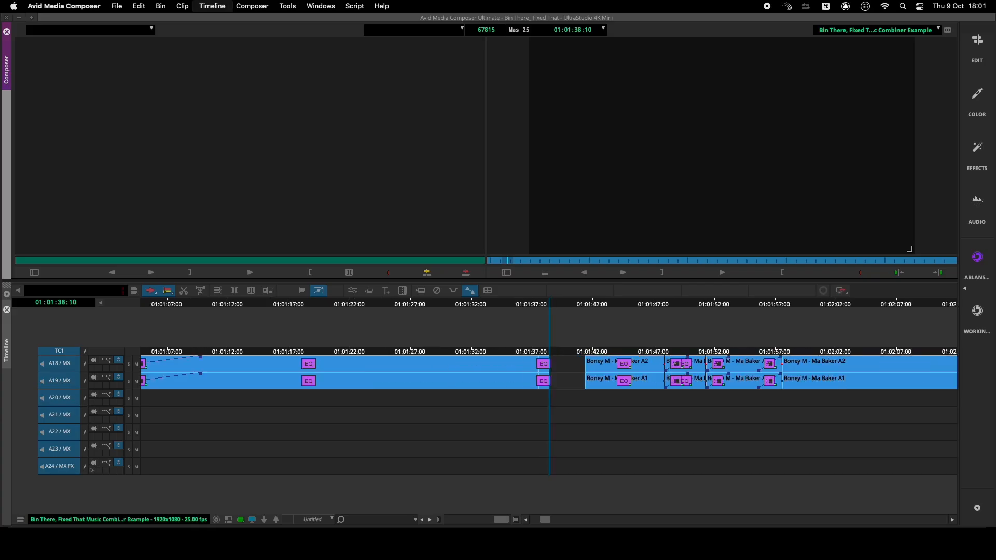
pyautogui.press('super+bracketleft')
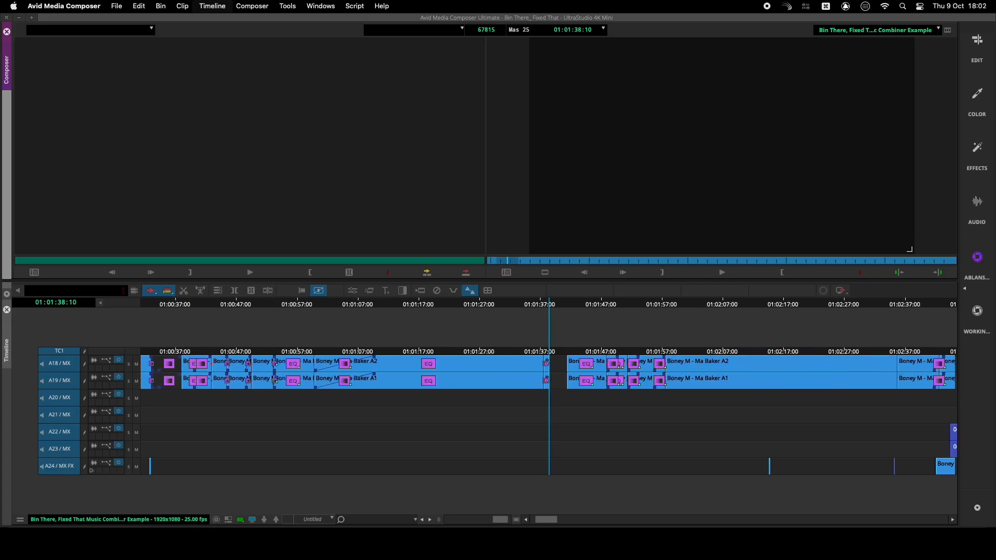
pyautogui.moveTo(526, 309); pyautogui.dragTo(303, 312)
pyautogui.press('super+bracketright')
pyautogui.press('super+bracketright')
pyautogui.press('super+bracketright')
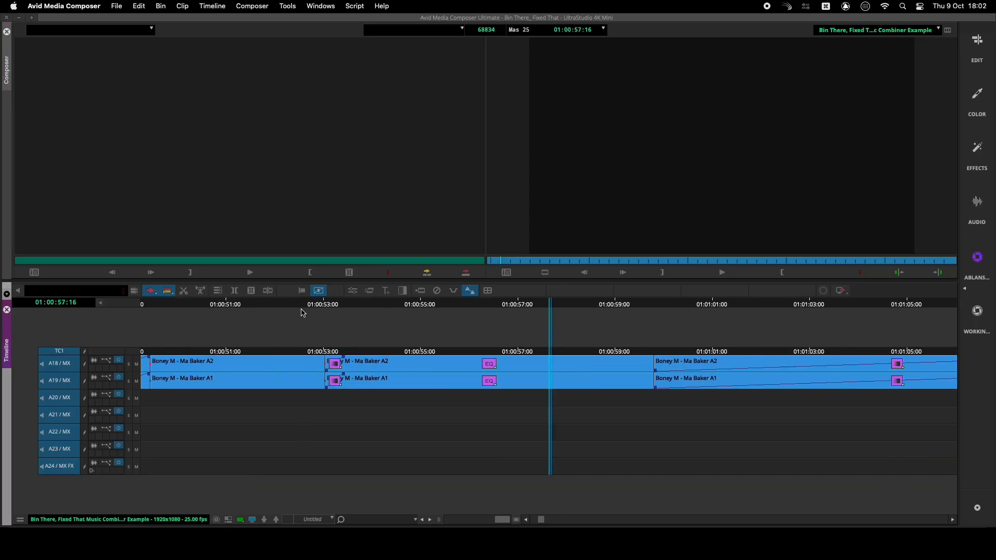
pyautogui.moveTo(291, 309); pyautogui.dragTo(354, 305)
# Switch to the Music List Combiner sheet in Chrome and select the song names in D2:D42
pyautogui.hotkey('ctrl', 'Up')
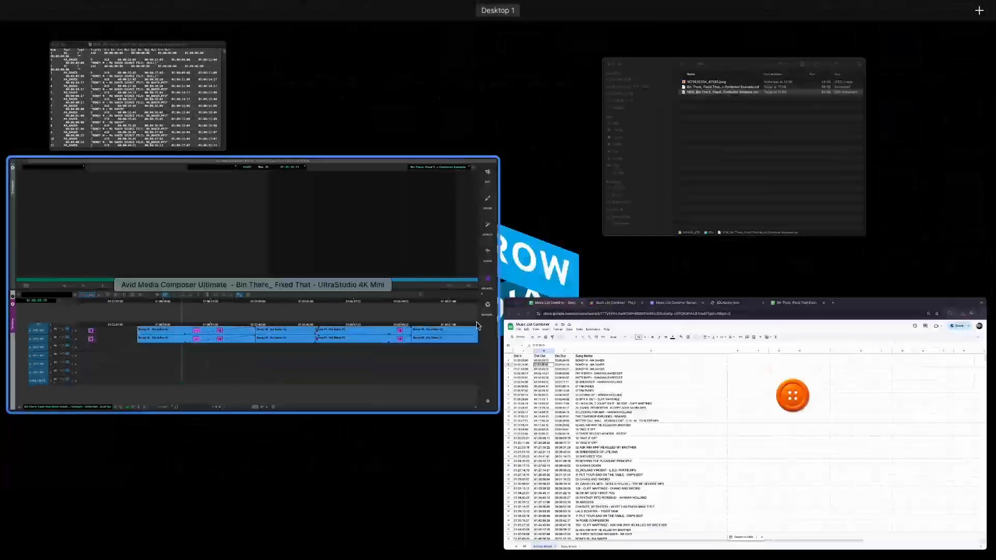
pyautogui.click(612, 369)
pyautogui.moveTo(232, 140); pyautogui.dragTo(260, 306)
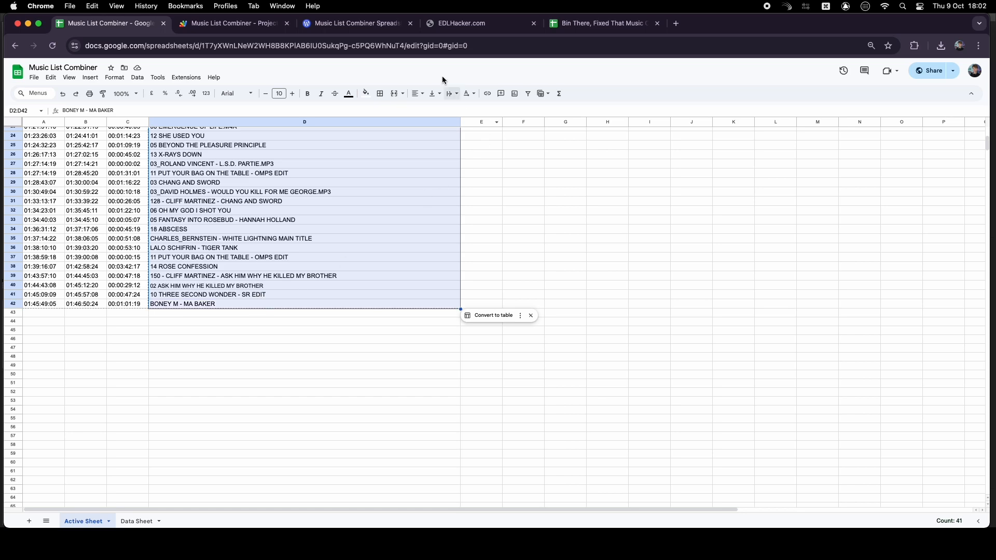
# Paste the song names into the SONG NAME column of the Bin There, Fixed That Music Clearance sheet from row 4
pyautogui.click(589, 28)
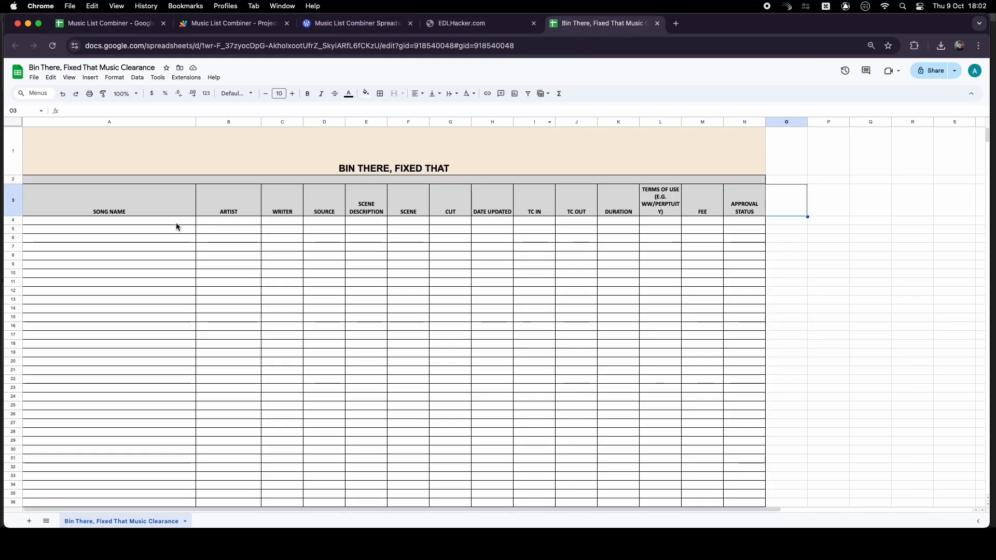
pyautogui.click(138, 222)
pyautogui.press('super+v')
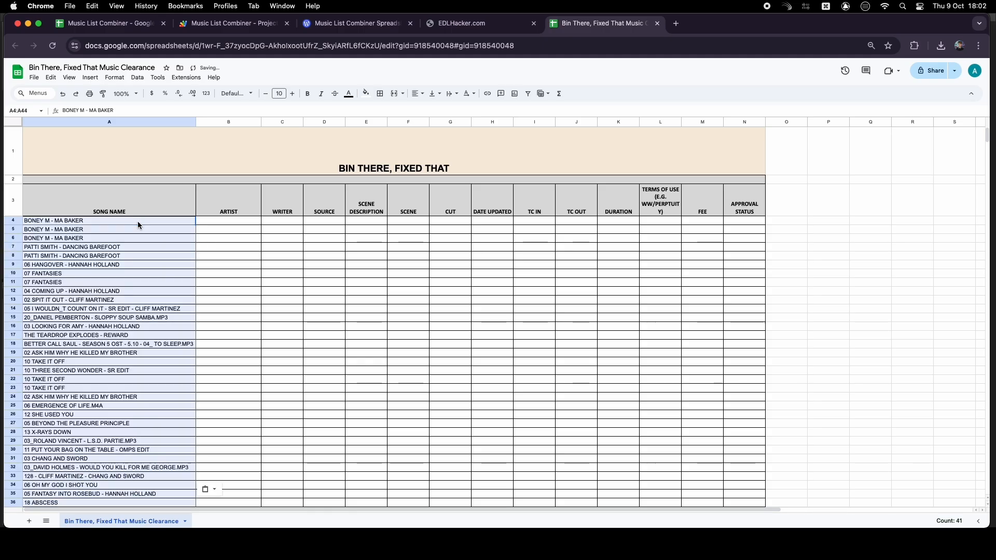
# Copy the Dst In, Dst Out and Src Dur timecodes in A2:C42 of the Music List Combiner sheet
pyautogui.click(111, 25)
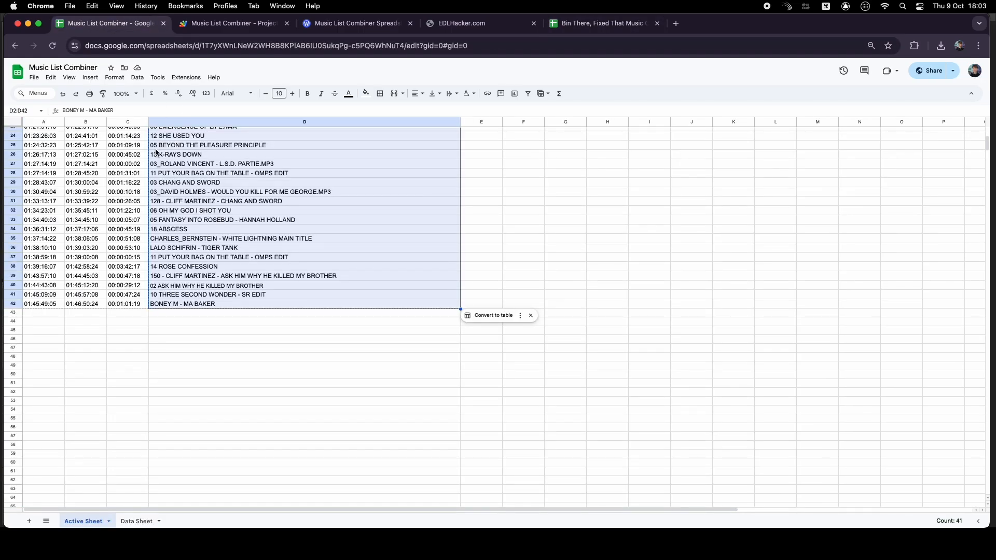
pyautogui.moveTo(131, 301); pyautogui.dragTo(37, 144)
pyautogui.press('cmd+c')
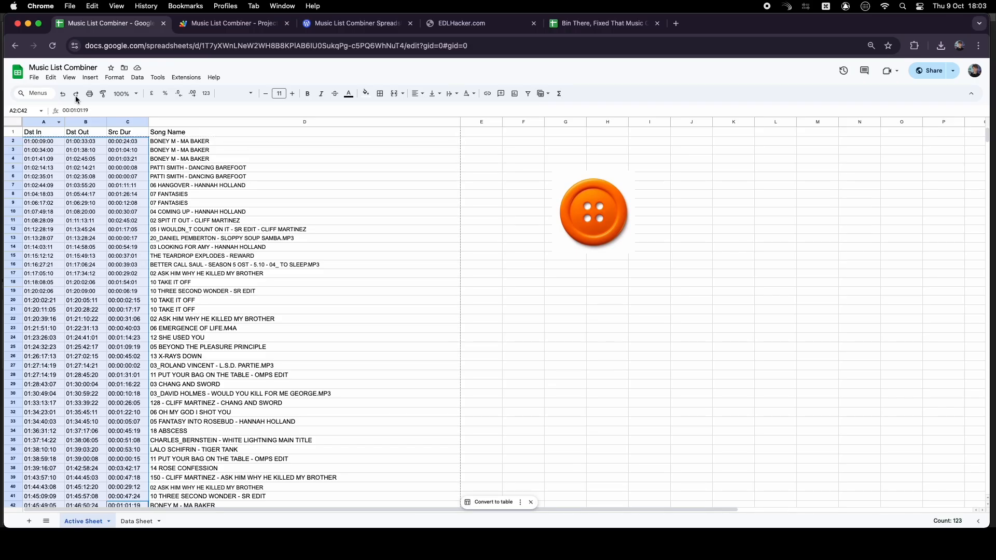
# Paste the timecodes into the TC IN, TC OUT and DURATION columns of the clearance sheet from row 4
pyautogui.click(602, 24)
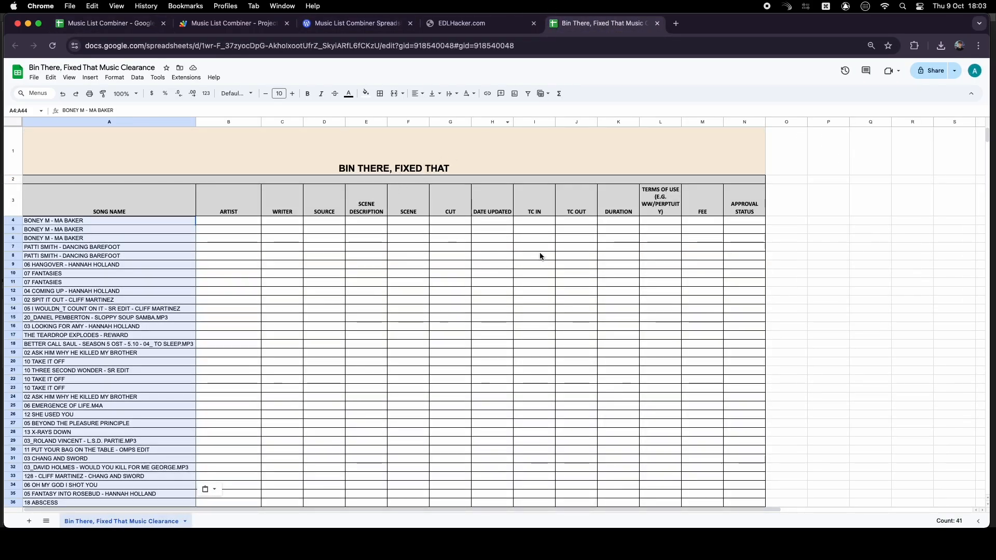
pyautogui.click(540, 220)
pyautogui.press('cmd+v')
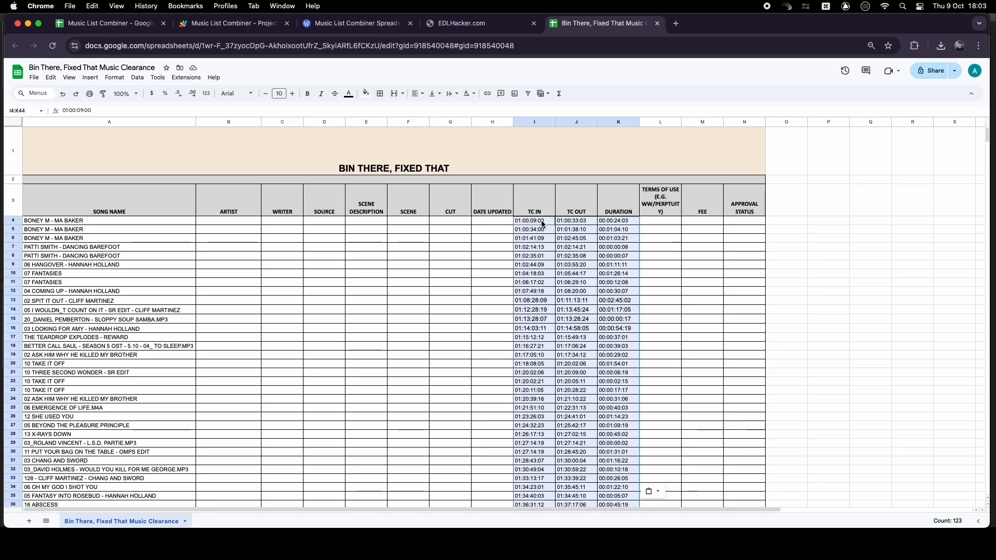
# Move BONEY M out of the song title in A4 into the ARTIST cell B4
pyautogui.doubleClick(45, 222)
pyautogui.moveTo(49, 221); pyautogui.dragTo(22, 222)
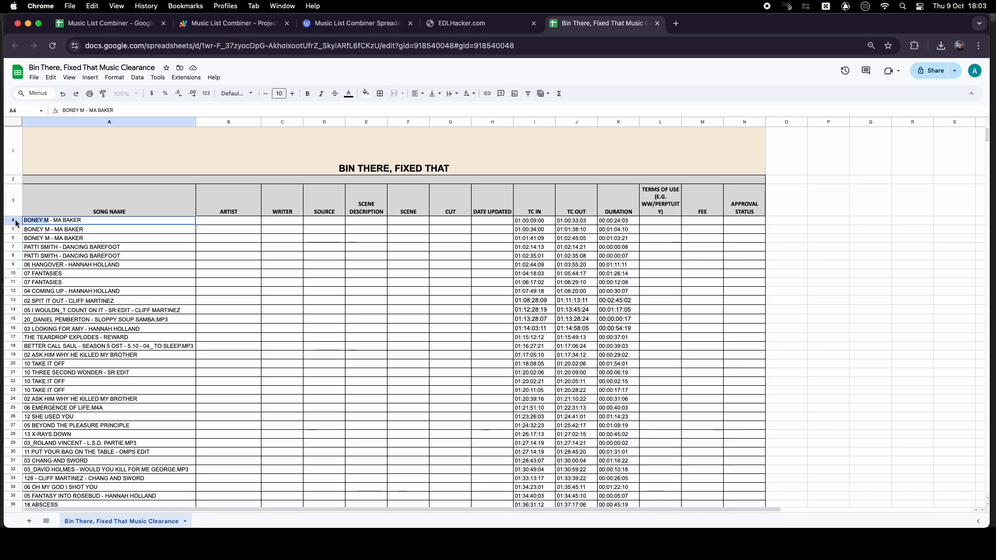
pyautogui.press('BackSpace')
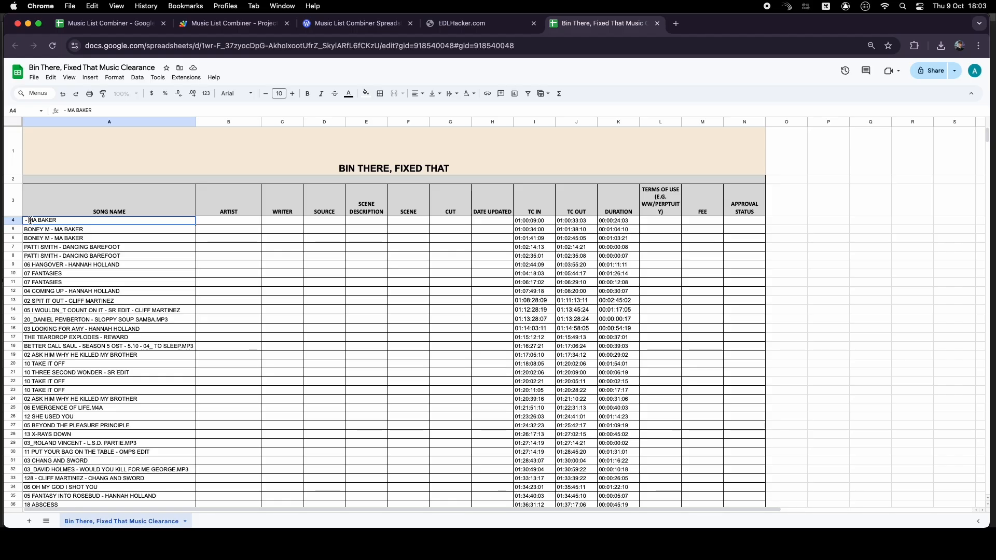
pyautogui.press('Delete')
pyautogui.press('Delete')
pyautogui.click(228, 223)
pyautogui.press('cmd+v')
# Remove BONEY M from the titles in A5 and A6 and fill B5:B6 with BONEY M
pyautogui.doubleClick(54, 230)
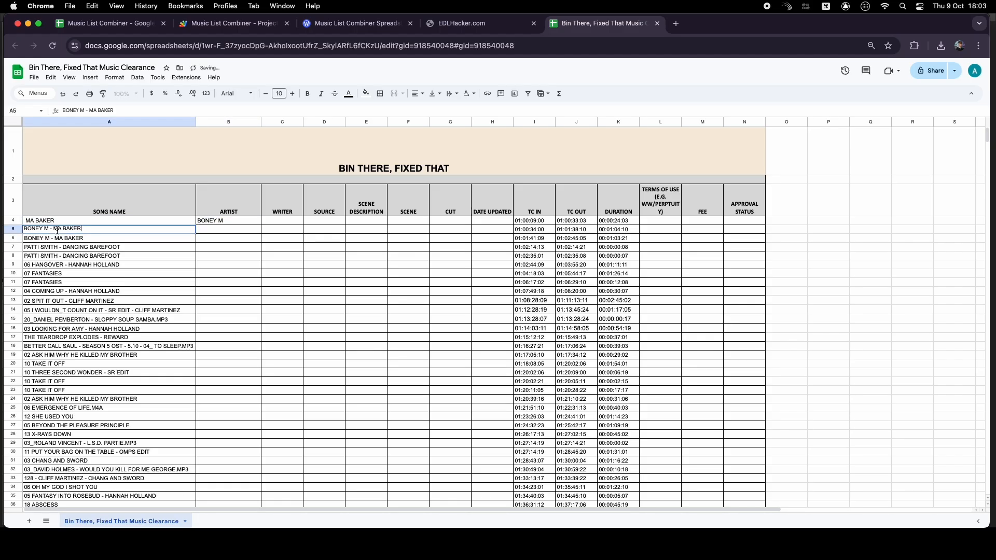
pyautogui.moveTo(54, 229); pyautogui.dragTo(23, 239)
pyautogui.press('BackSpace')
pyautogui.doubleClick(38, 239)
pyautogui.press('BackSpace')
pyautogui.click(213, 222)
pyautogui.moveTo(214, 229); pyautogui.dragTo(216, 238)
pyautogui.press('cmd+v')
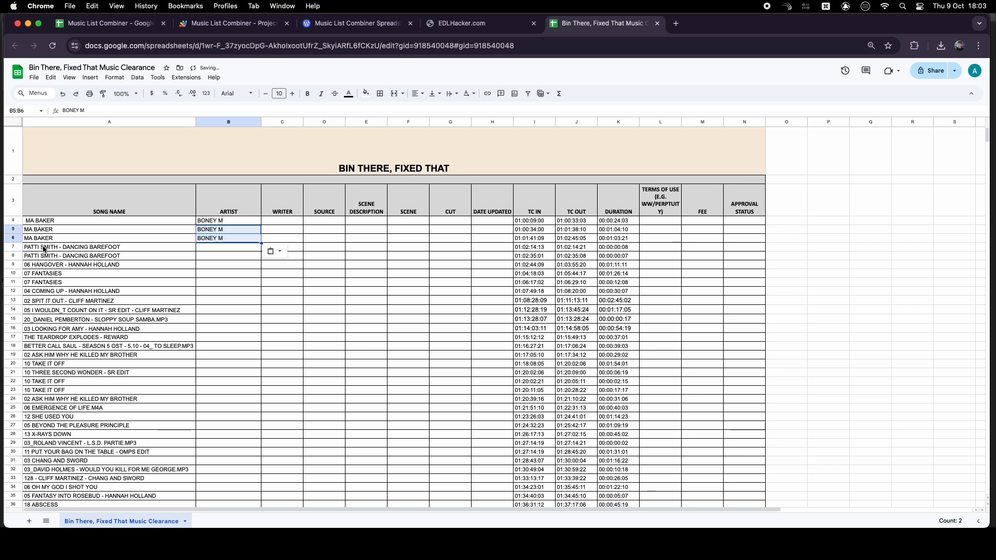
# Remove PATTI SMITH from the titles in A7 and A8 and enter PATTI SMITH as the artist in B7
pyautogui.doubleClick(60, 247)
pyautogui.moveTo(56, 247); pyautogui.dragTo(15, 255)
pyautogui.press('BackSpace')
pyautogui.doubleClick(32, 255)
pyautogui.press('BackSpace')
pyautogui.click(213, 247)
pyautogui.press('super+v')
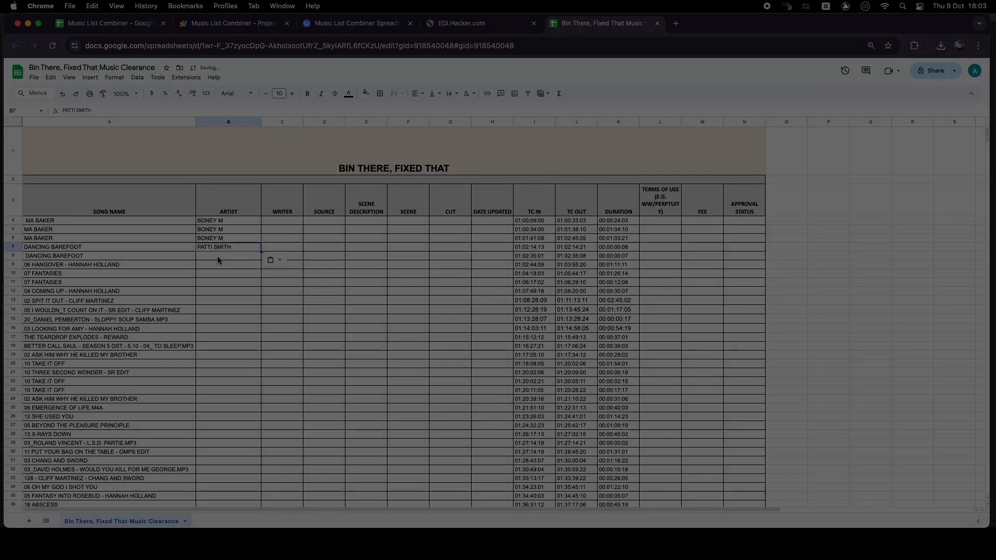